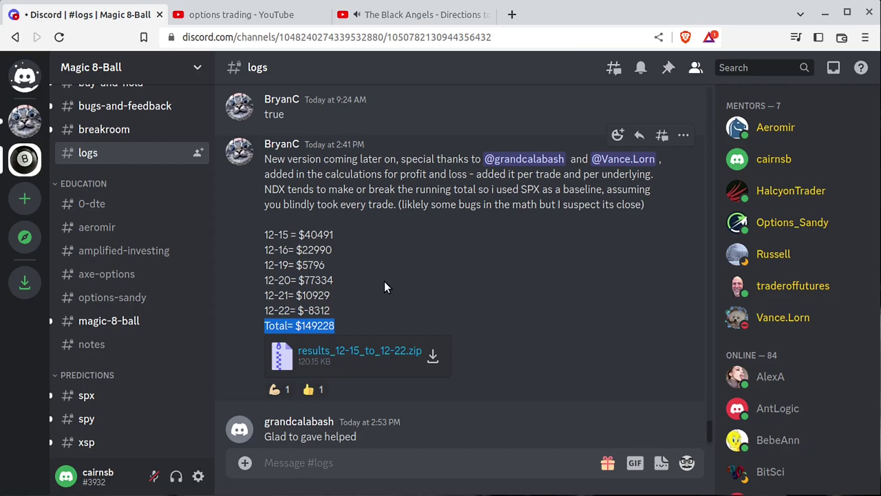
# Step: Scroll the Discord channel sidebar up to the Magic 8-Ball server's WELCOME section
pyautogui.scroll(5, 159, 270)
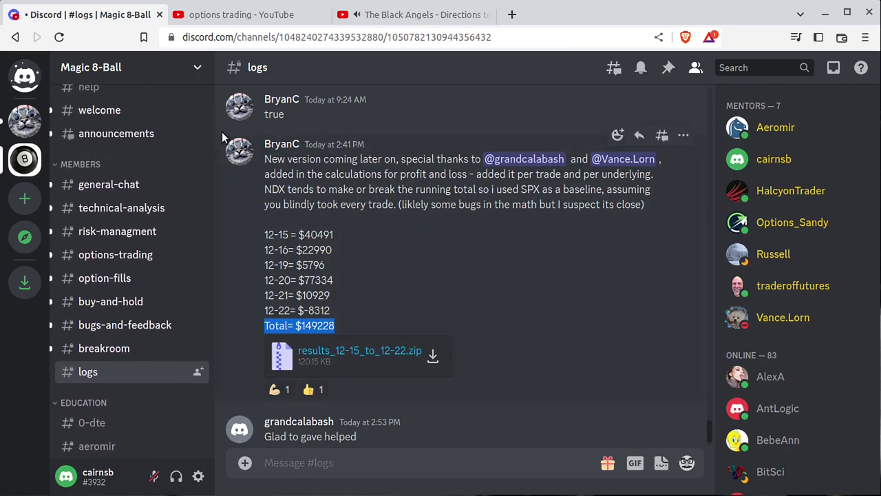
# Step: Open #help, check and close the launchpass.com signup page, then view YouTube's options trading results
pyautogui.click(110, 123)
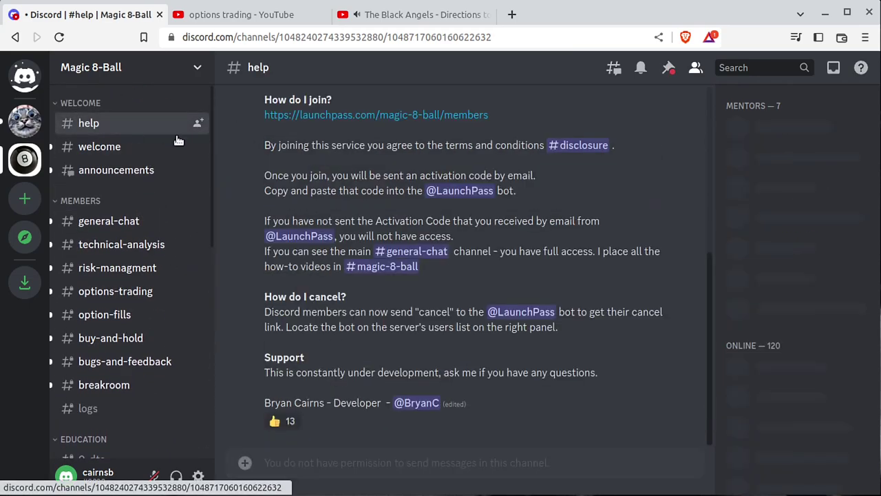
pyautogui.scroll(2, 492, 220)
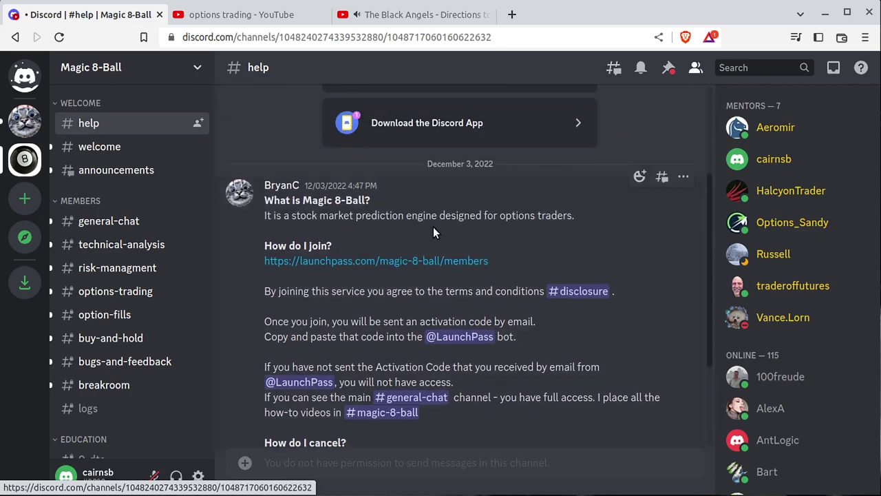
pyautogui.click(444, 262)
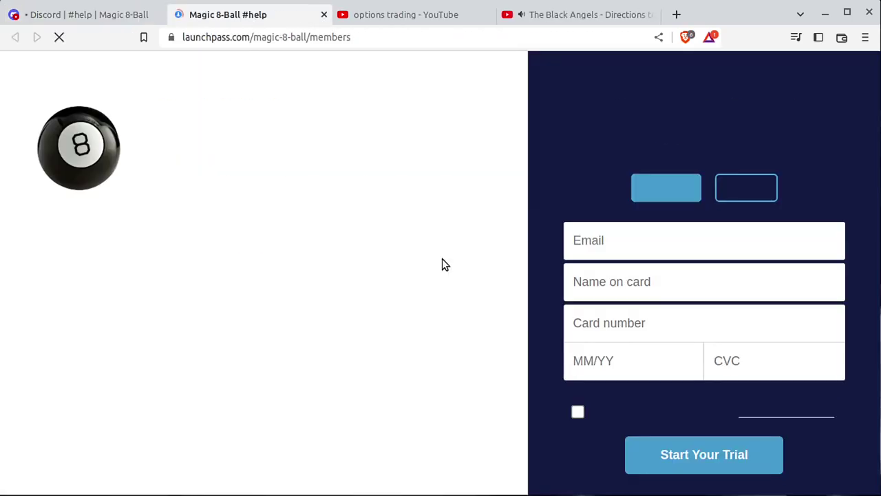
pyautogui.click(323, 15)
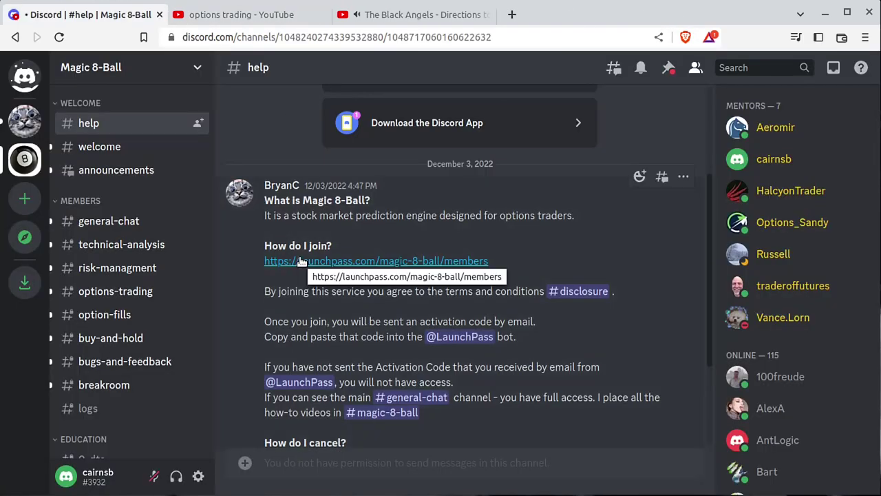
pyautogui.click(225, 19)
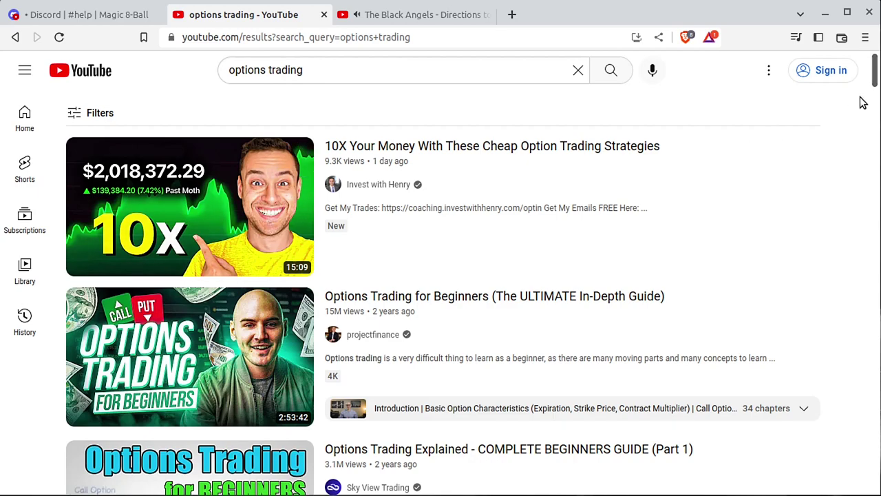
# Step: Scroll down through the options trading results, then go back to Discord's #help channel
pyautogui.moveTo(876, 79); pyautogui.dragTo(844, 251)
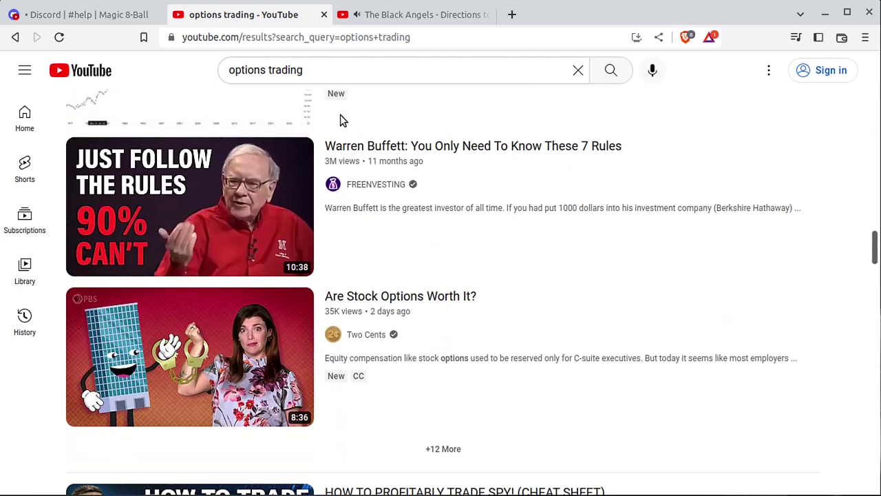
pyautogui.click(79, 20)
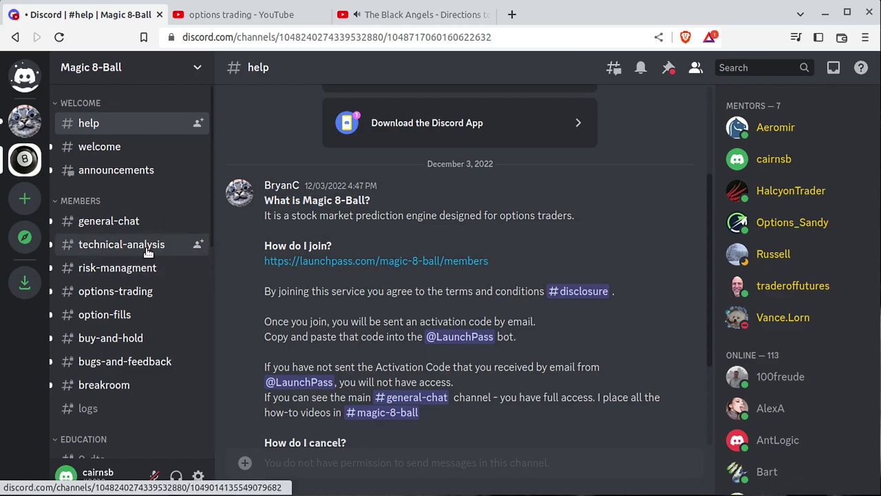
# Step: Scroll the sidebar down to PREDICTIONS and open the #spx channel
pyautogui.scroll(-2, 148, 282)
pyautogui.scroll(-3, 147, 282)
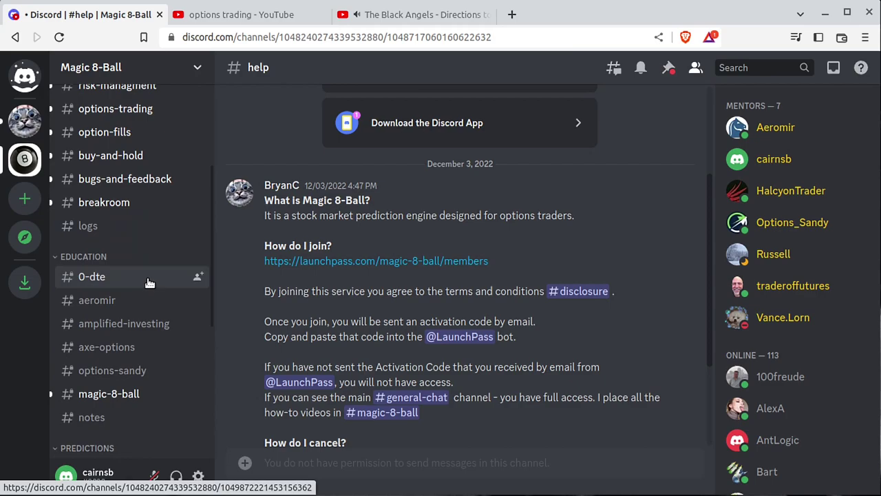
pyautogui.scroll(-6, 145, 282)
pyautogui.click(90, 252)
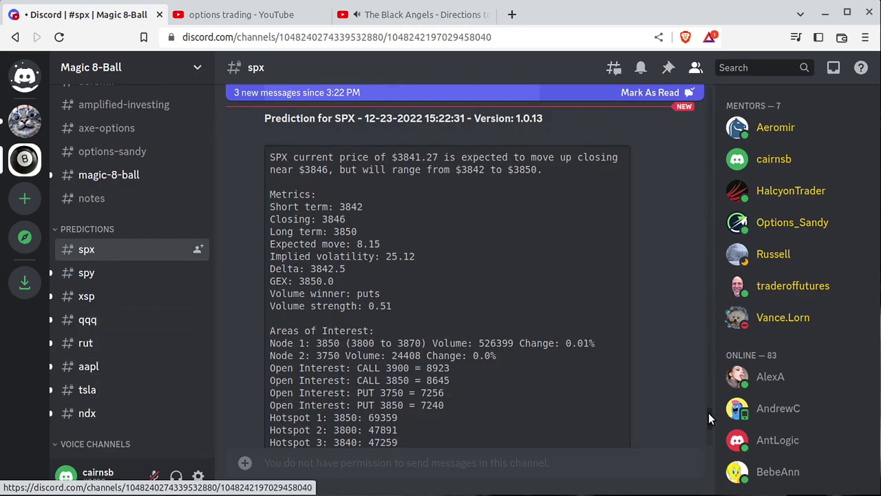
# Step: Highlight the latest prediction's opening summary and Node 1 through the 12-28-2022 target line
pyautogui.moveTo(708, 412); pyautogui.dragTo(705, 440)
pyautogui.scroll(6, 592, 295)
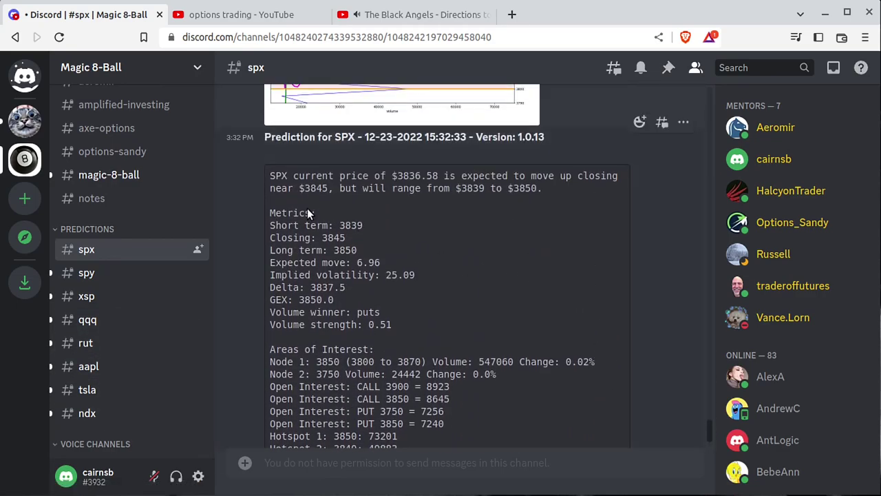
pyautogui.scroll(-3, 349, 249)
pyautogui.scroll(-3, 349, 248)
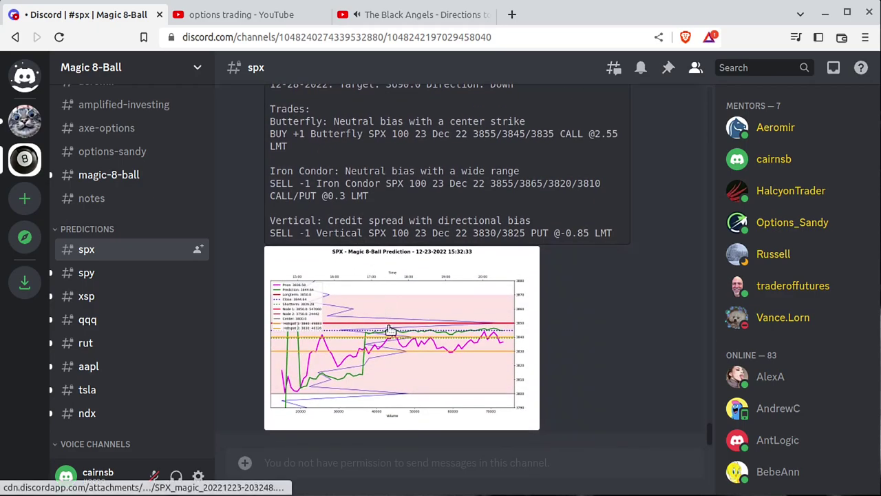
pyautogui.scroll(4, 425, 317)
pyautogui.scroll(3, 424, 293)
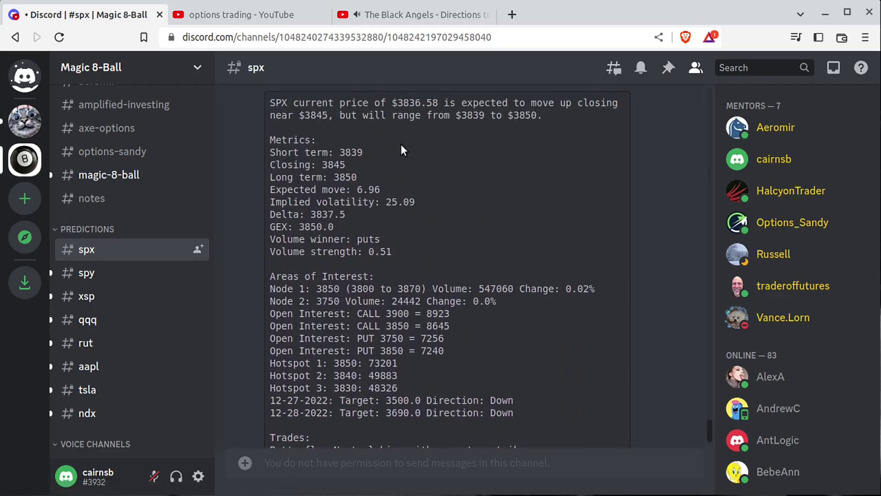
pyautogui.tripleClick(549, 123)
pyautogui.scroll(5, 384, 313)
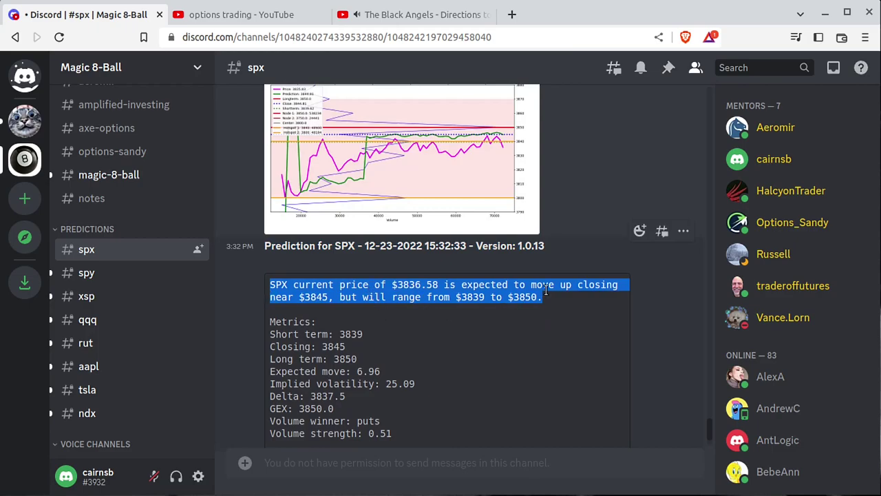
pyautogui.scroll(-3, 467, 327)
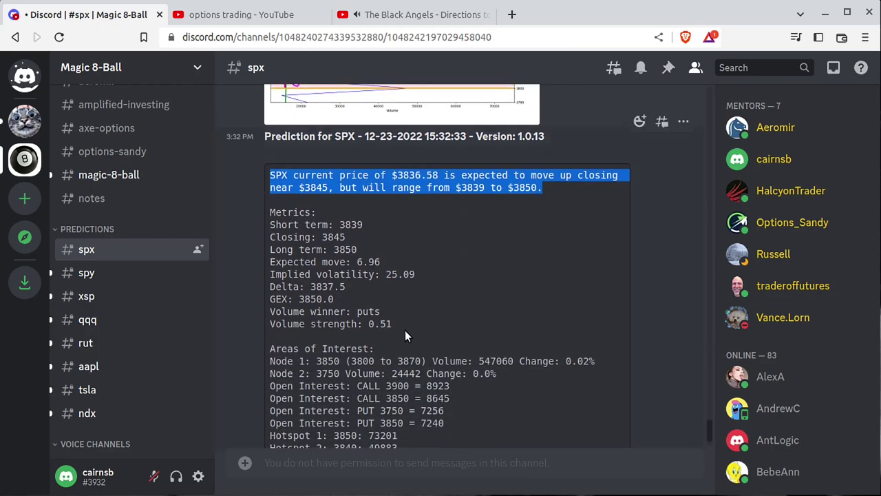
pyautogui.moveTo(404, 330); pyautogui.dragTo(272, 210)
pyautogui.scroll(-4, 496, 262)
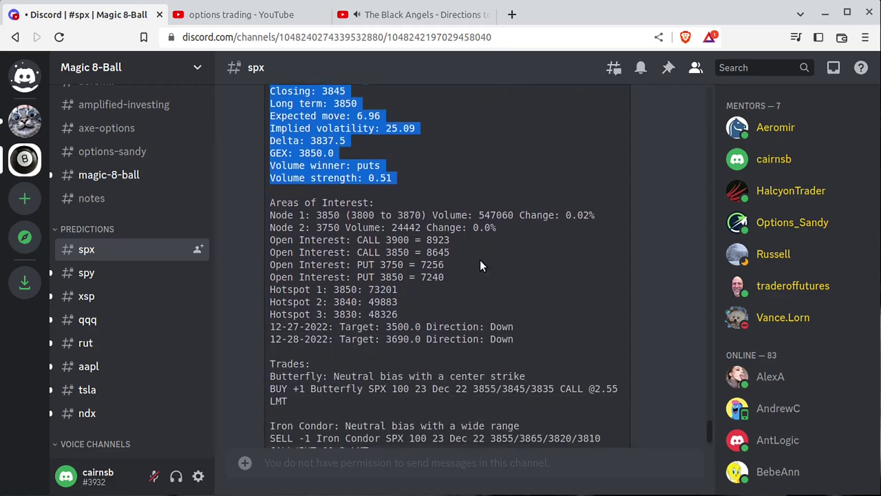
pyautogui.moveTo(528, 342); pyautogui.dragTo(269, 215)
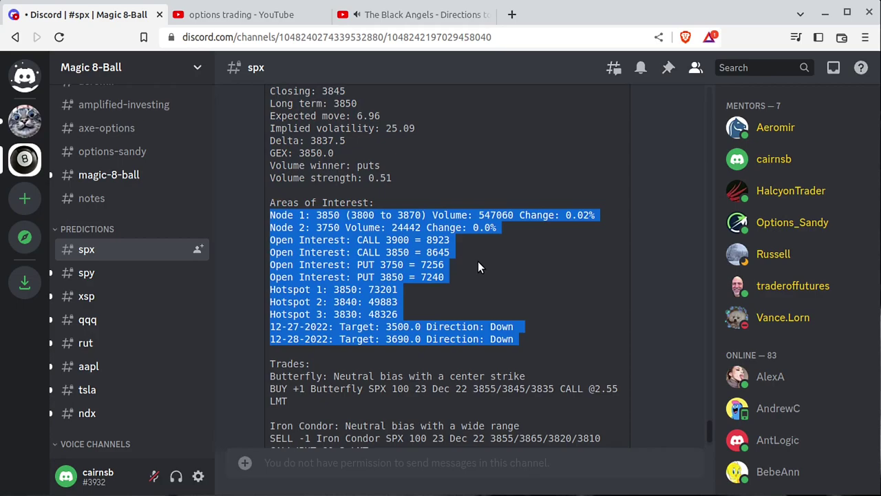
# Step: Highlight the three Hotspot lines, the 12-27 and 12-28-2022 targets, and the suggested Trades section
pyautogui.scroll(-2, 482, 275)
pyautogui.click(446, 254)
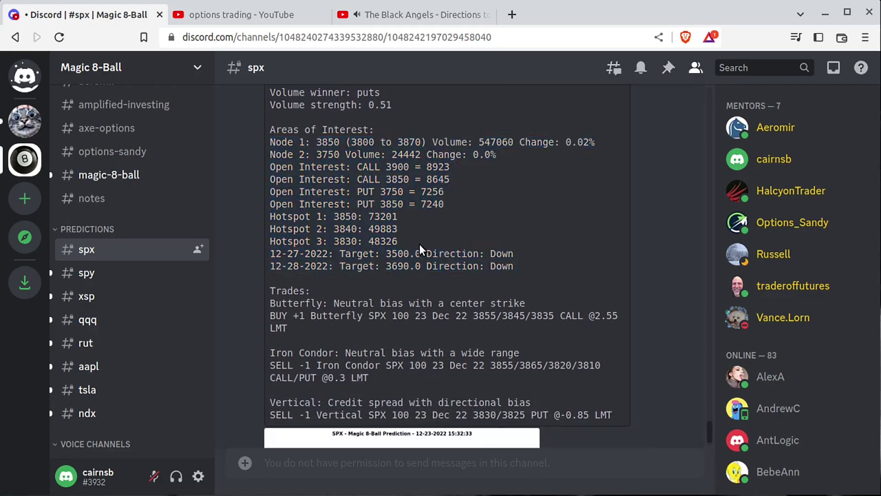
pyautogui.moveTo(419, 246); pyautogui.dragTo(274, 214)
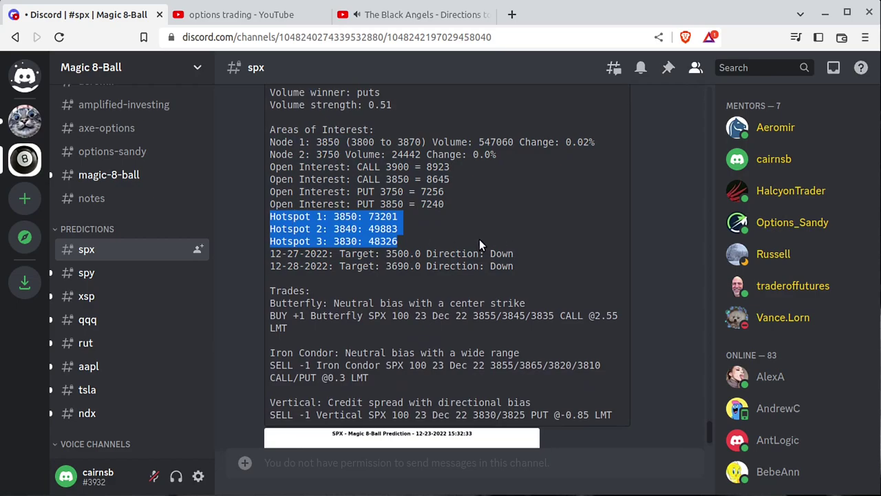
pyautogui.scroll(-3, 480, 239)
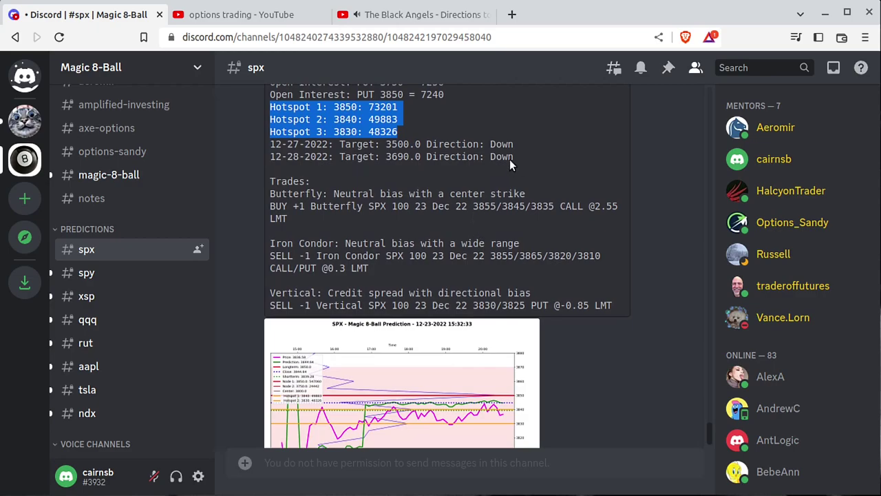
pyautogui.moveTo(272, 148); pyautogui.dragTo(304, 172)
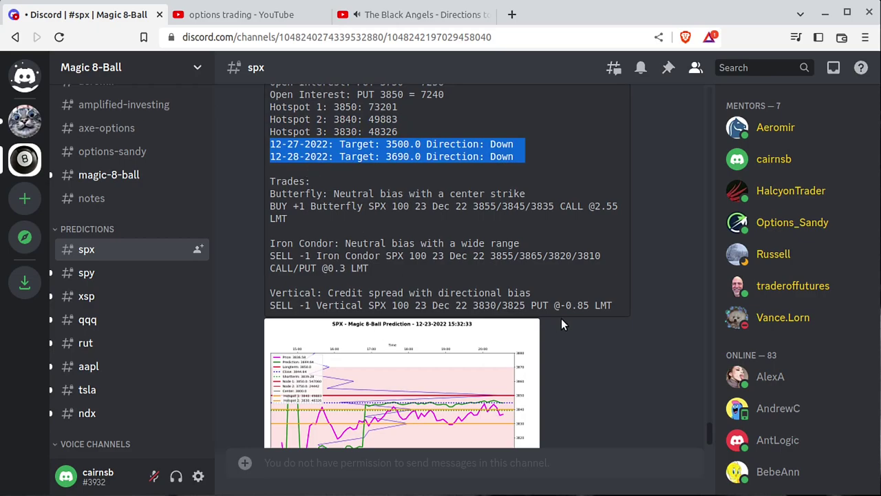
pyautogui.moveTo(619, 305); pyautogui.dragTo(249, 184)
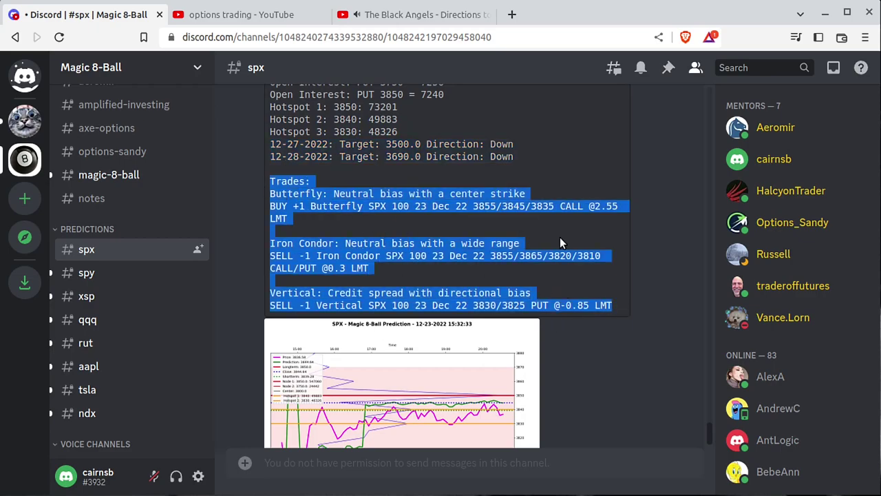
# Step: Briefly scroll the options trading YouTube results, then return to the Discord #spx channel
pyautogui.click(252, 16)
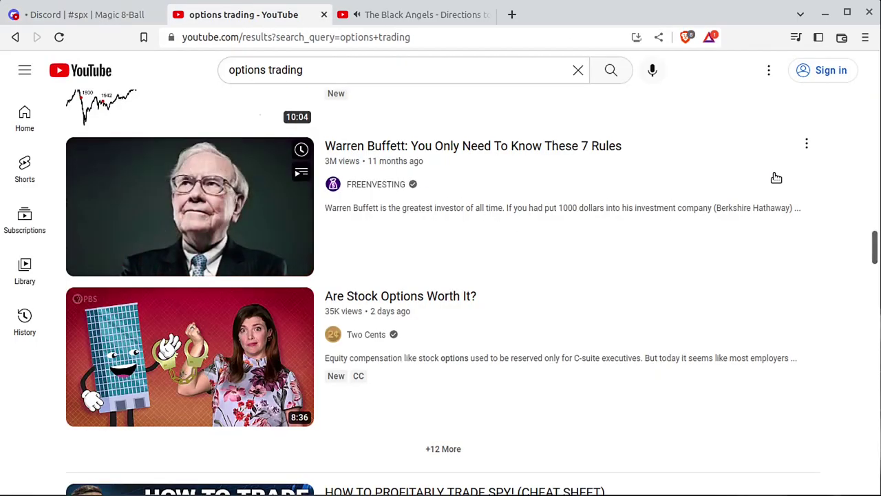
pyautogui.moveTo(875, 246); pyautogui.dragTo(874, 70)
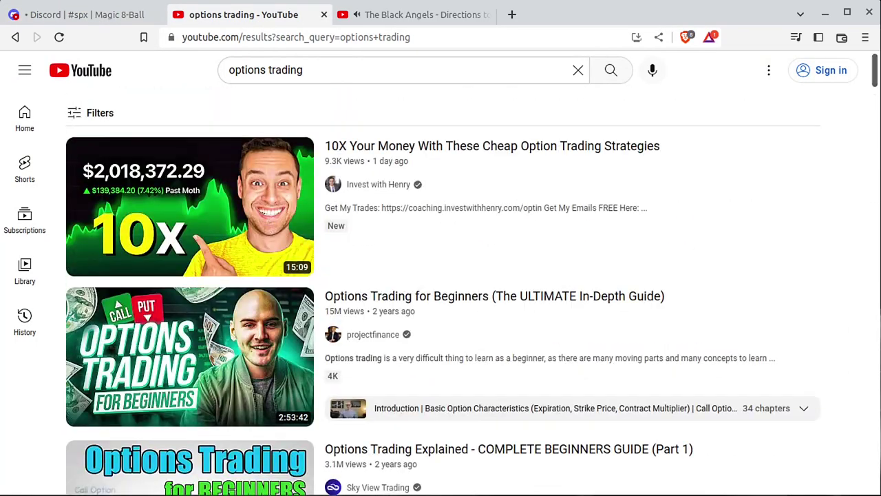
pyautogui.click(99, 15)
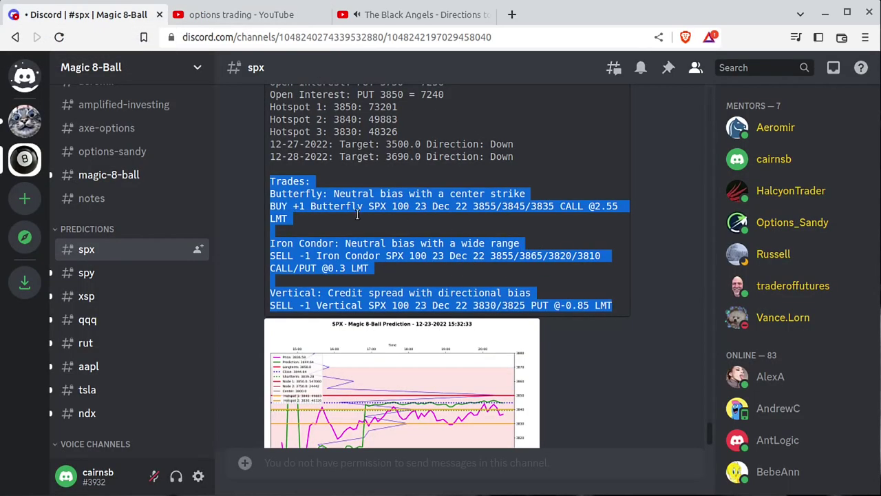
pyautogui.click(418, 237)
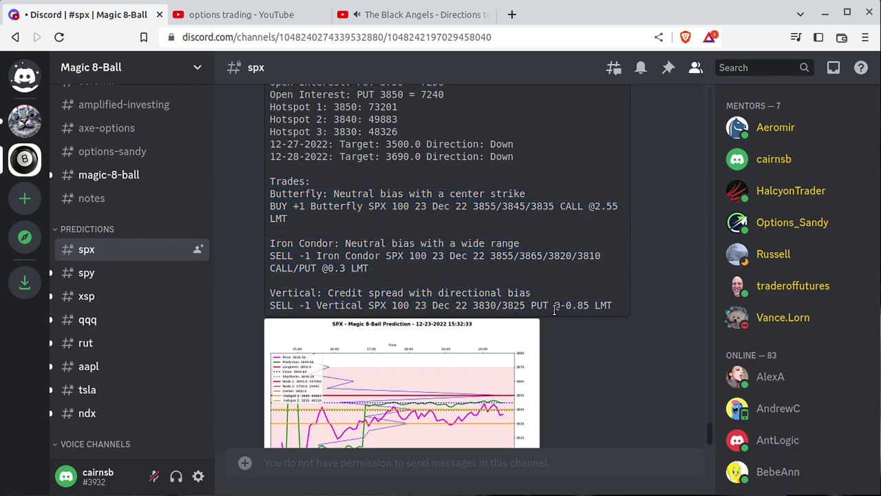
pyautogui.moveTo(617, 305); pyautogui.dragTo(262, 181)
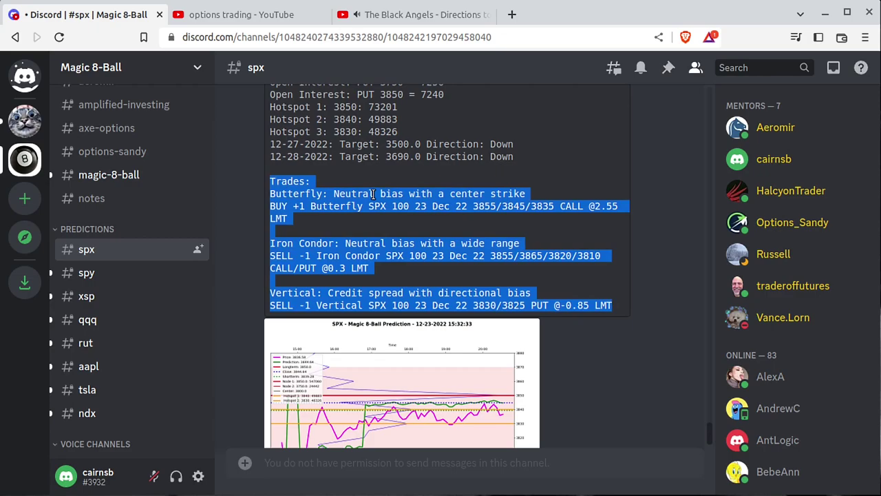
pyautogui.moveTo(348, 214); pyautogui.dragTo(269, 195)
pyautogui.moveTo(383, 268); pyautogui.dragTo(264, 247)
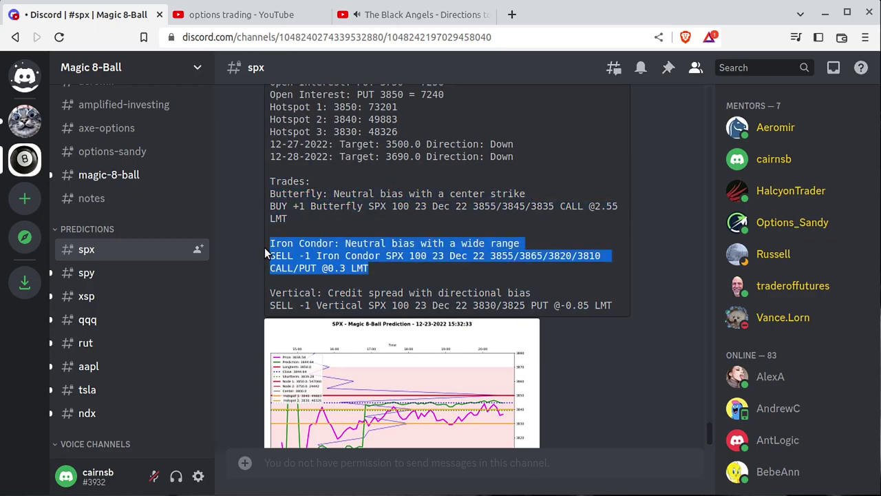
pyautogui.click(347, 210)
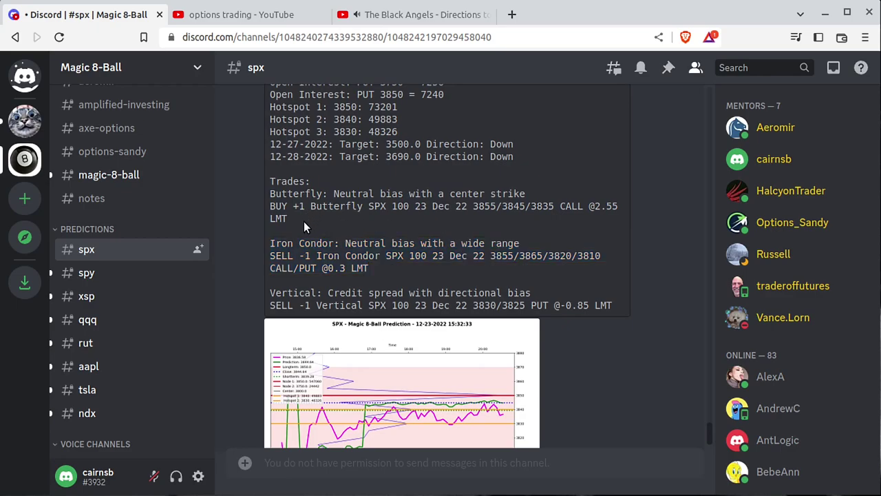
pyautogui.moveTo(303, 221); pyautogui.dragTo(260, 194)
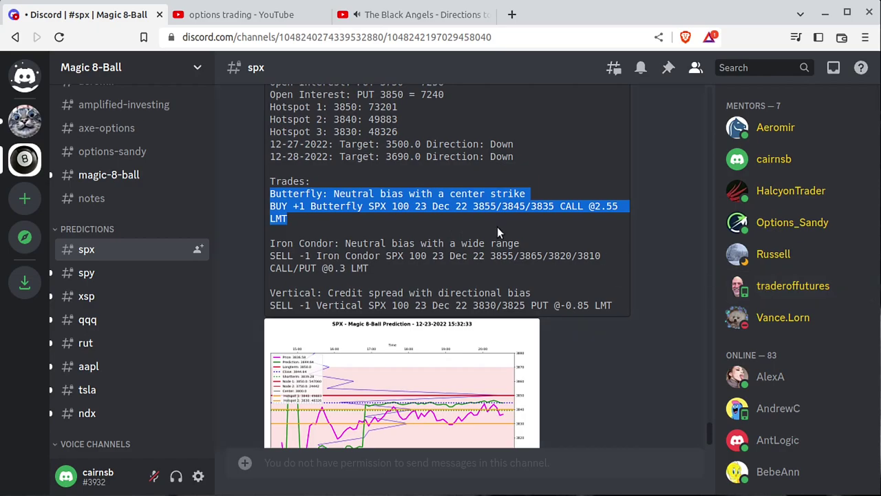
pyautogui.moveTo(370, 269); pyautogui.dragTo(261, 242)
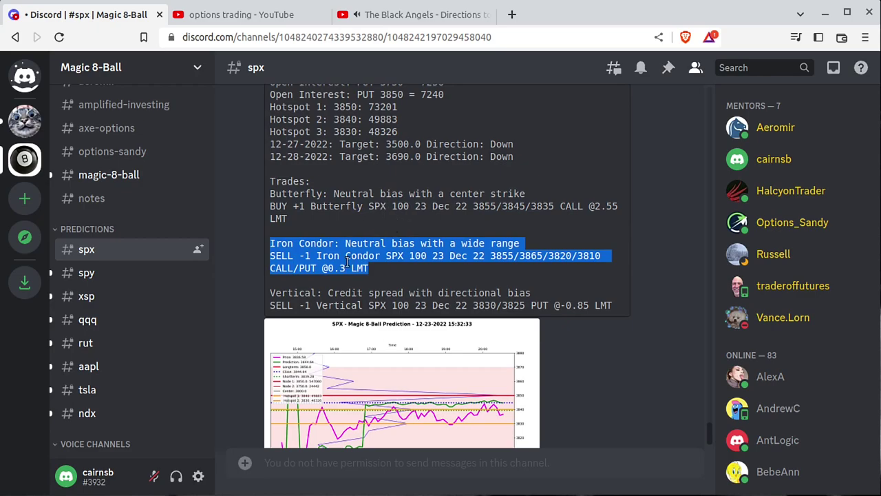
pyautogui.moveTo(617, 305); pyautogui.dragTo(263, 290)
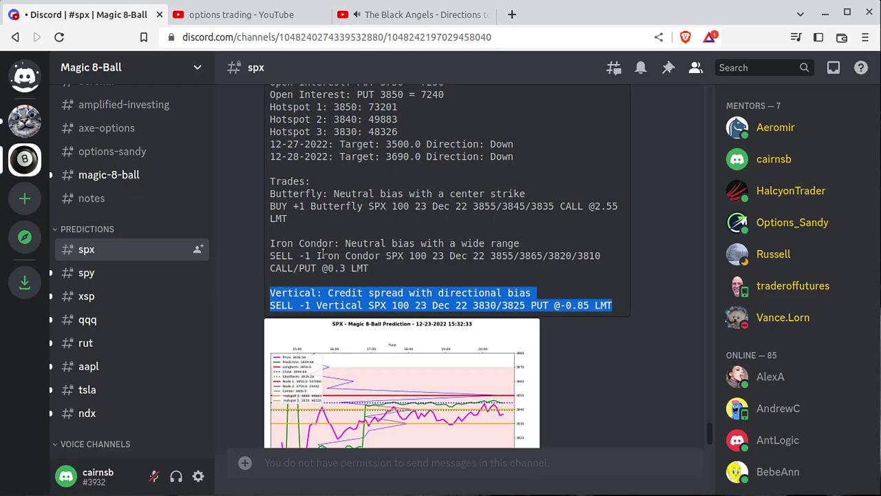
pyautogui.click(300, 220)
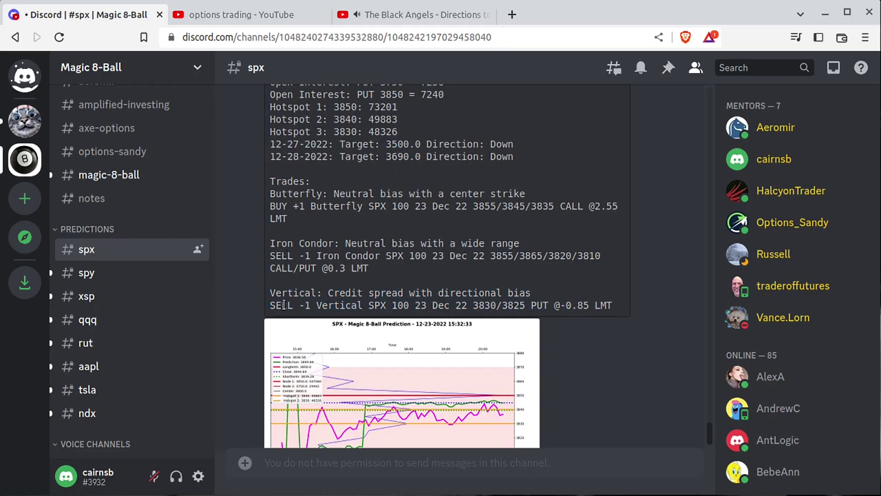
pyautogui.moveTo(269, 212); pyautogui.dragTo(285, 204)
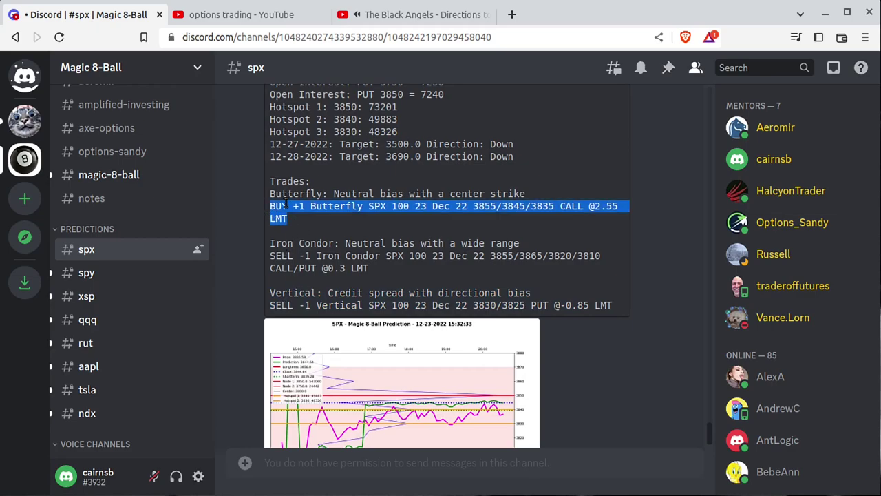
pyautogui.rightClick(285, 204)
pyautogui.click(306, 216)
pyautogui.scroll(-1, 448, 265)
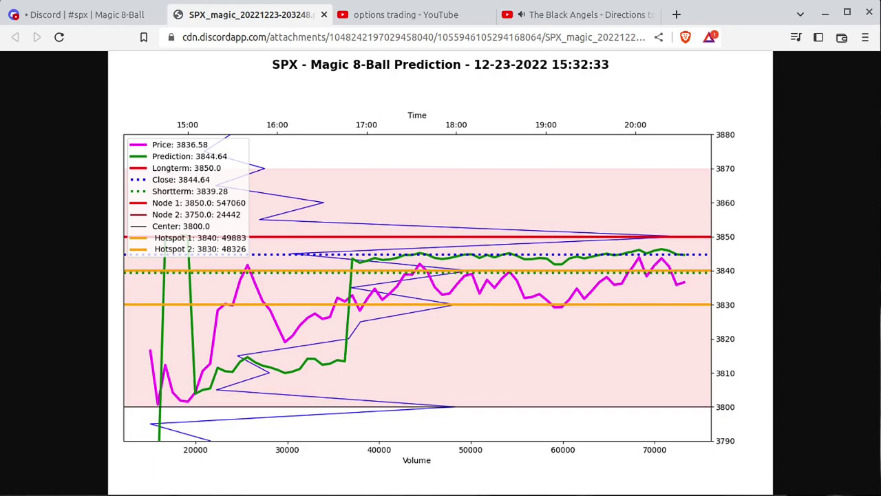
# Step: Back in Discord, close the open chart image and enlarge the 15:37:34 prediction's chart thumbnail
pyautogui.click(86, 14)
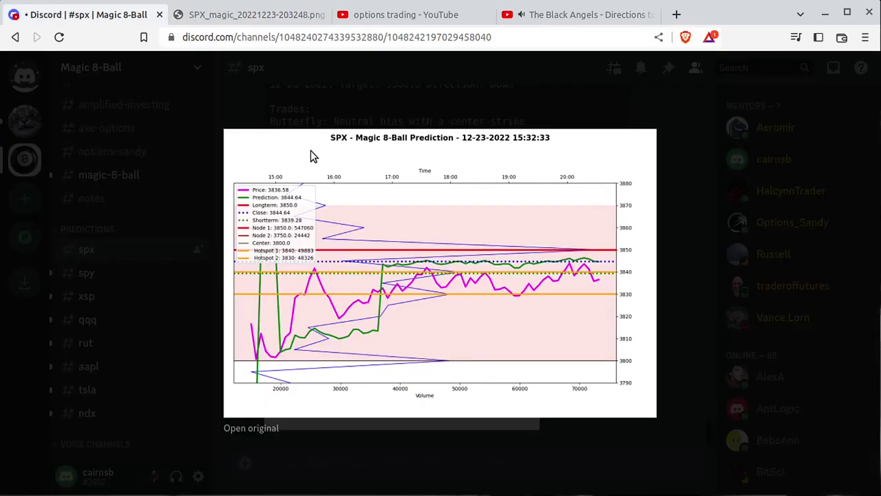
pyautogui.click(466, 114)
pyautogui.scroll(5, 492, 173)
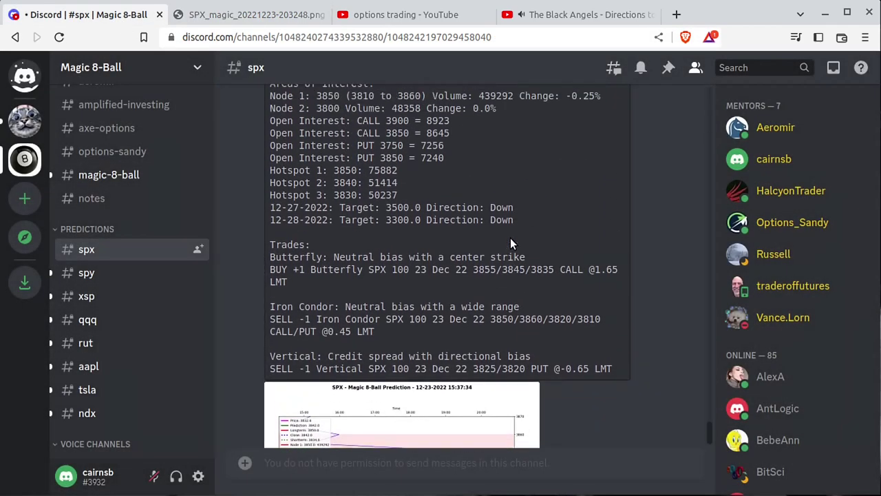
pyautogui.scroll(1, 333, 248)
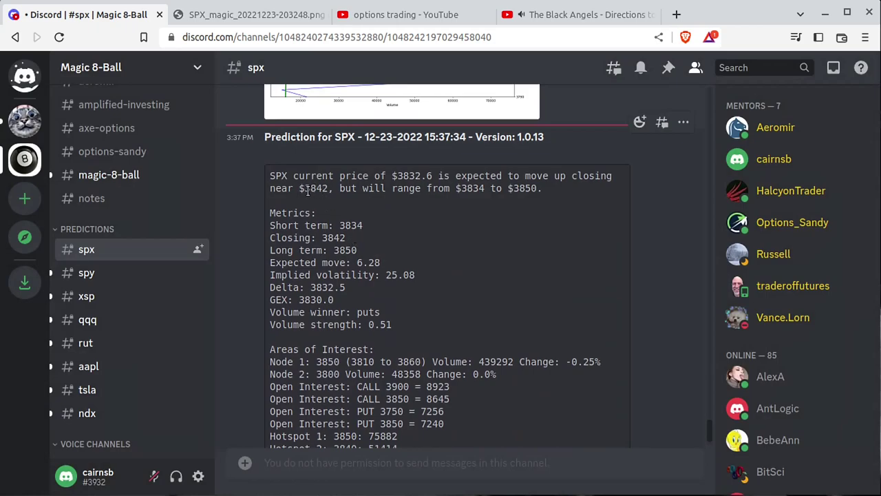
pyautogui.scroll(-6, 358, 227)
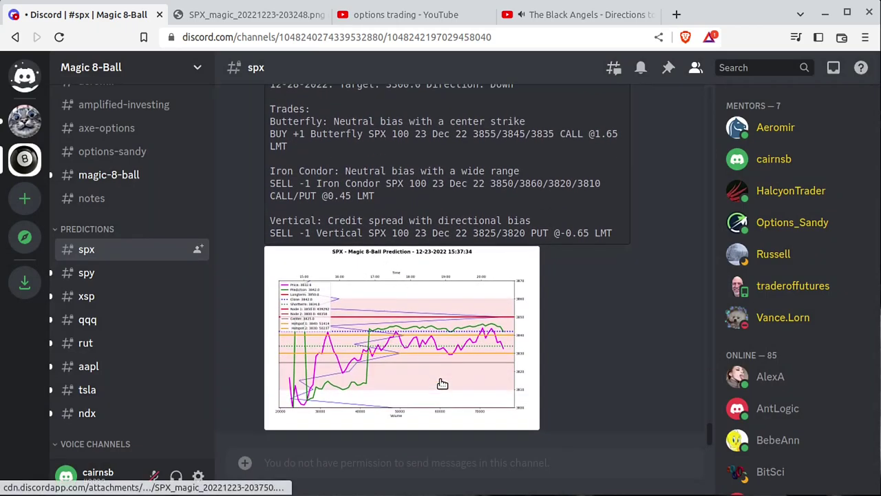
pyautogui.click(441, 380)
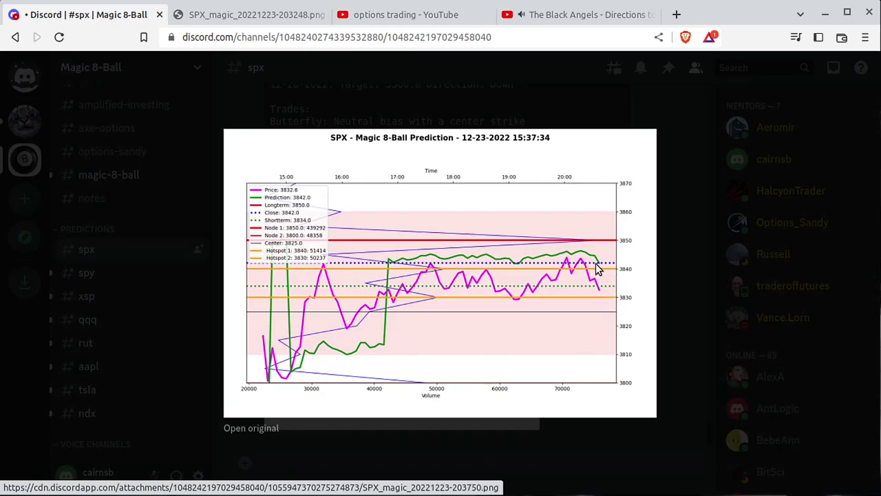
# Step: Close the chart preview and scroll up to the 15:37:34 prediction's trade suggestions
pyautogui.click(667, 246)
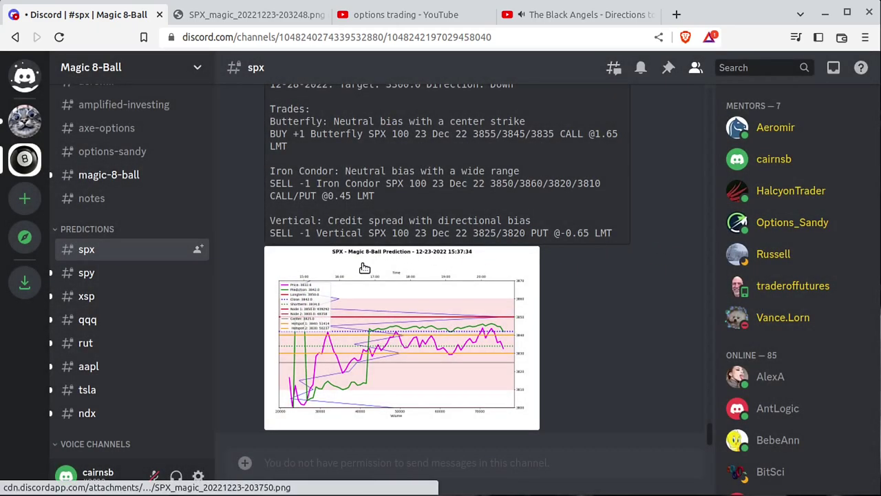
pyautogui.scroll(3, 364, 257)
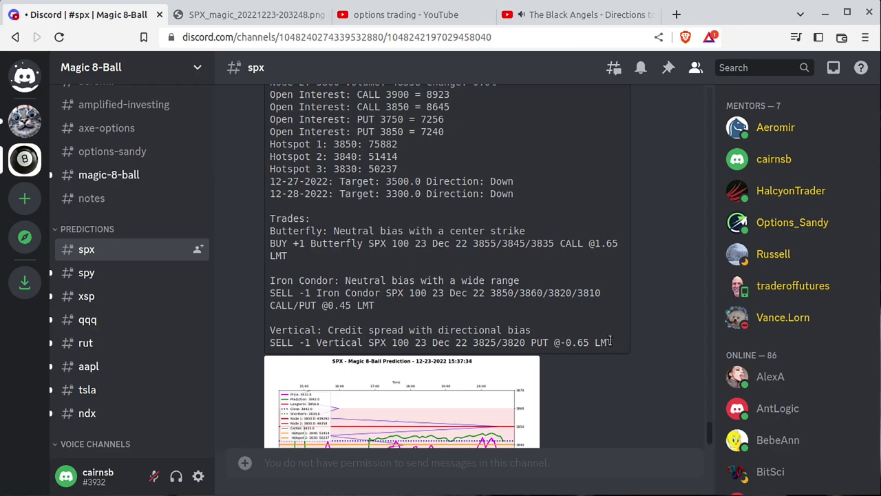
pyautogui.scroll(5, 107, 190)
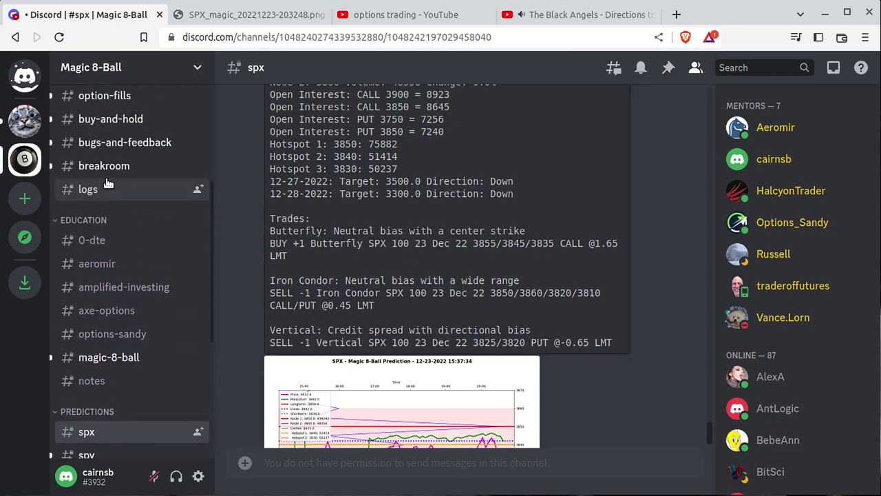
# Step: Open #logs and select the 12-22 = $-8312 loss line, the word SPX, and the $149228 total
pyautogui.click(107, 192)
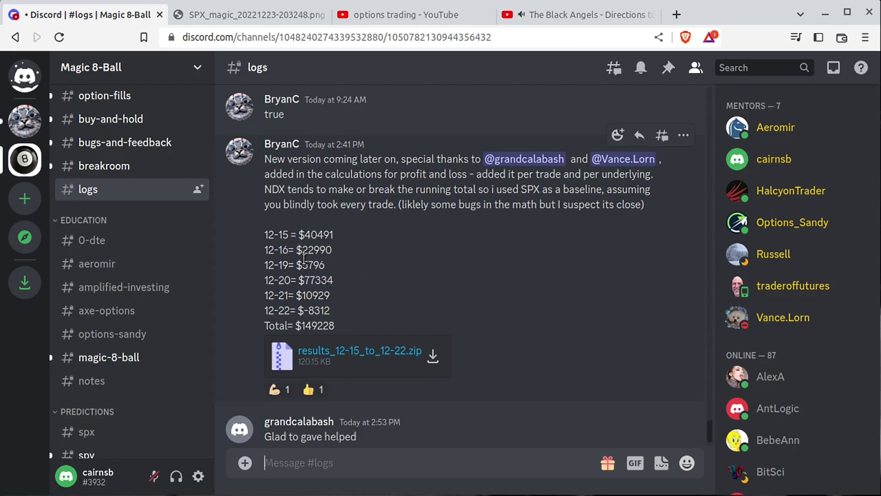
pyautogui.moveTo(266, 234); pyautogui.dragTo(290, 235)
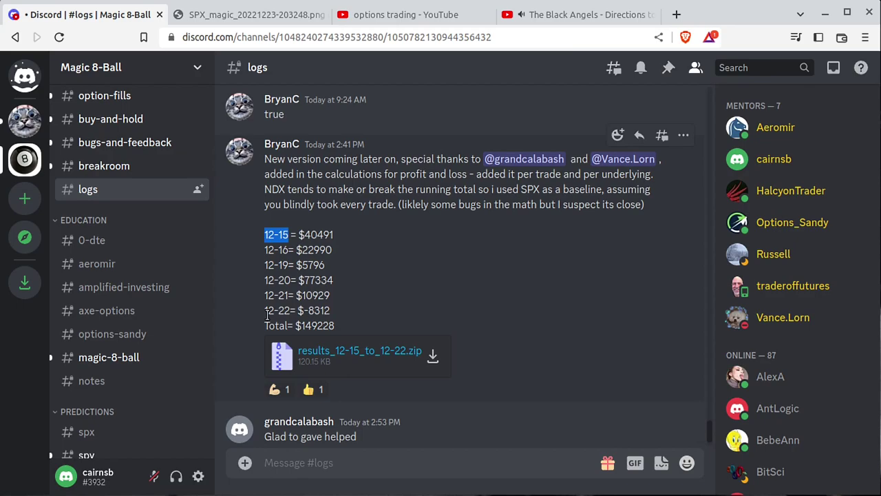
pyautogui.click(270, 311)
pyautogui.moveTo(270, 311); pyautogui.dragTo(368, 314)
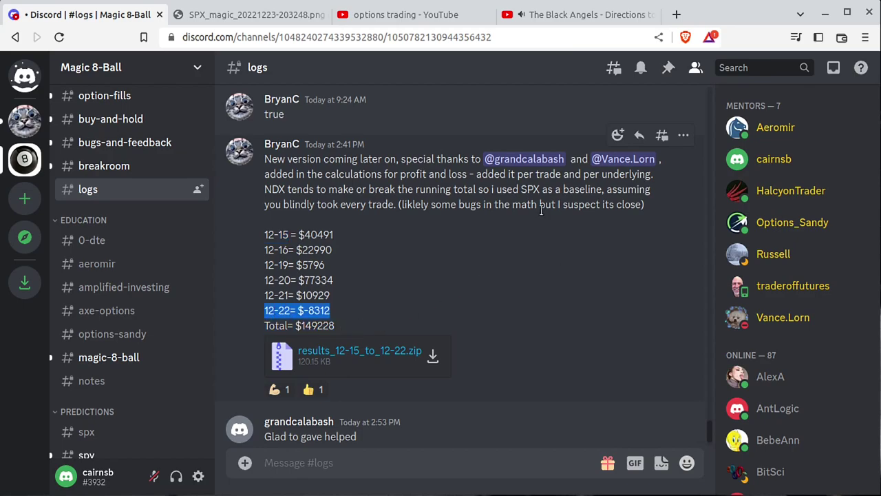
pyautogui.doubleClick(528, 193)
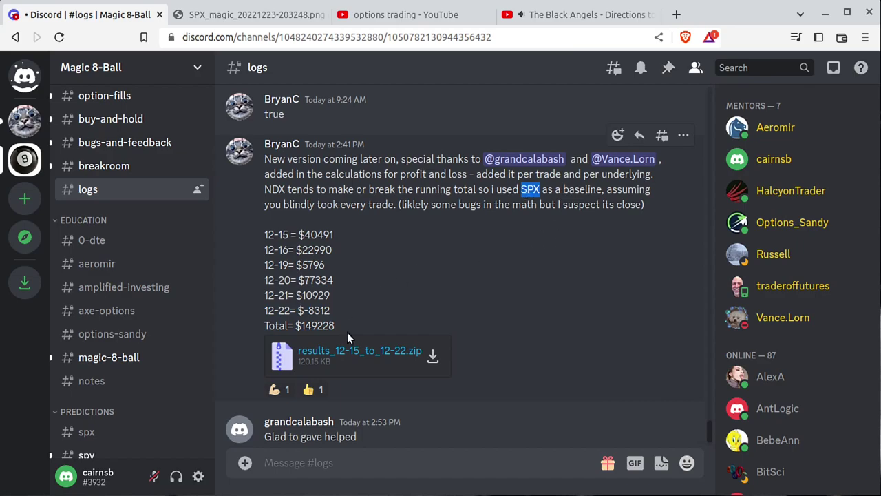
pyautogui.doubleClick(312, 327)
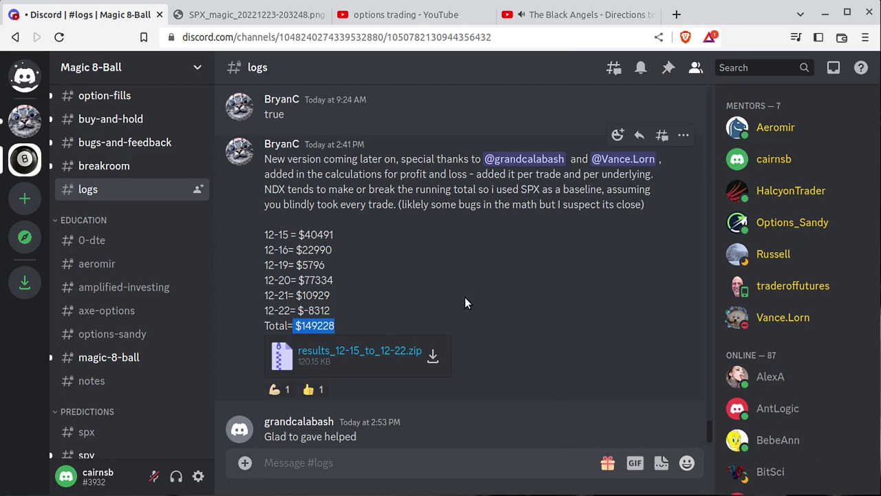
# Step: Download results_12-15_to_12-22.zip past the warning into Downloads/magic and show it in its folder
pyautogui.click(433, 360)
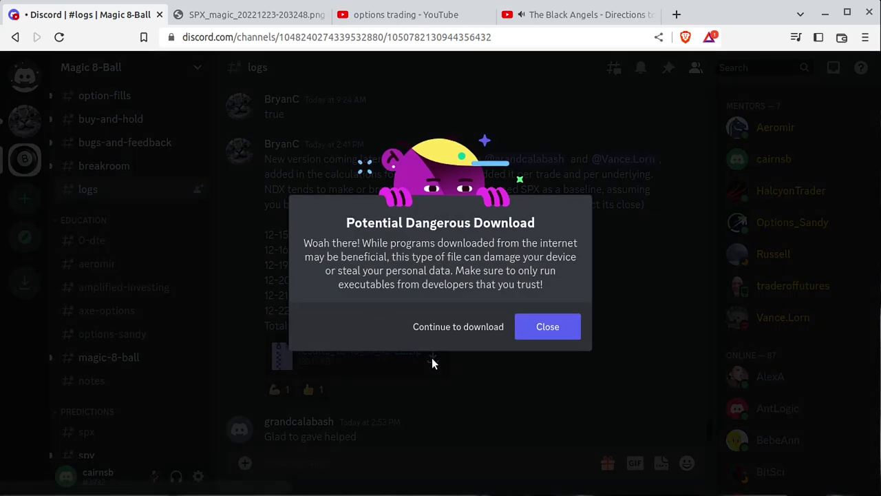
pyautogui.click(469, 327)
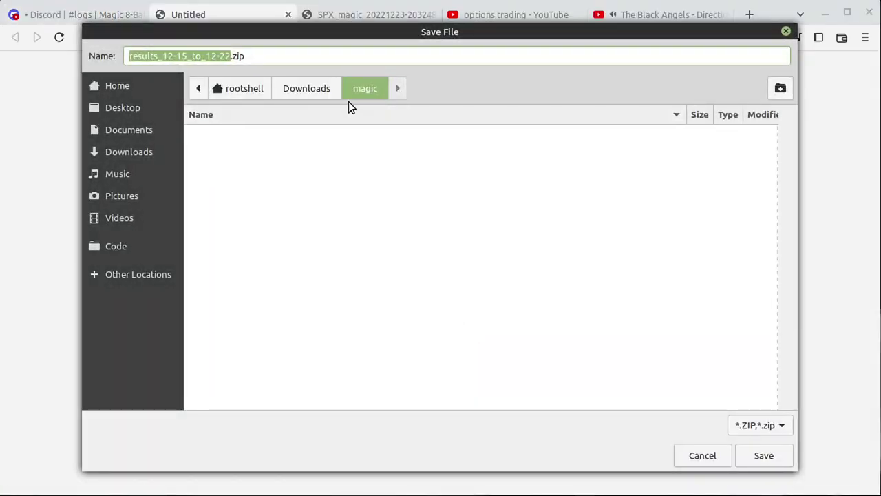
pyautogui.click(743, 452)
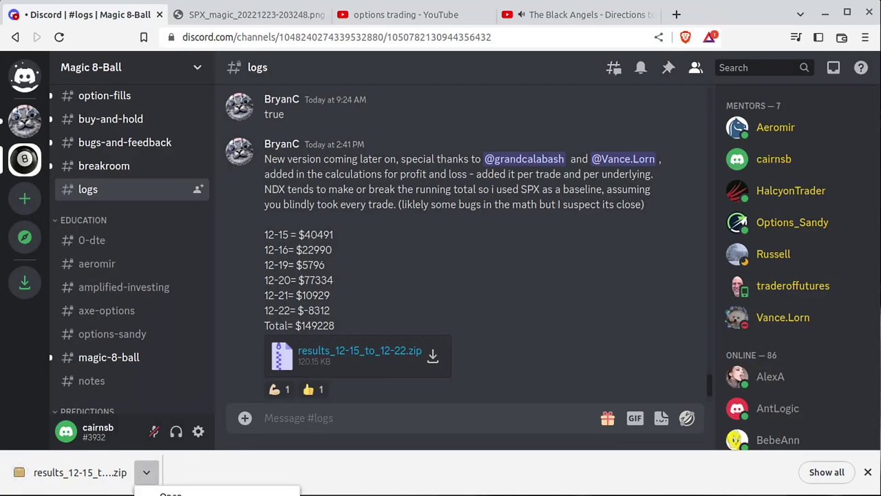
pyautogui.click(80, 472)
# Step: Maximize Nemo, extract the zip into the magic folder, and open the results_12-15_to_12-22 folder
pyautogui.moveTo(708, 90); pyautogui.dragTo(534, 26)
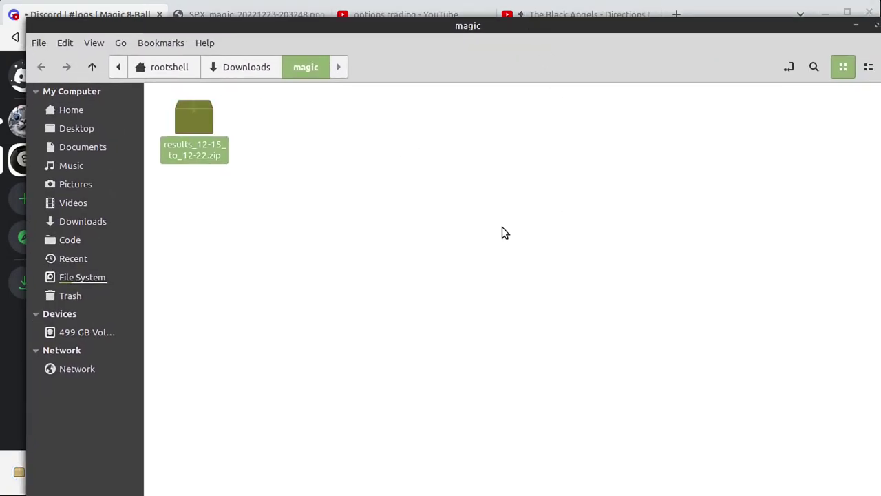
pyautogui.rightClick(200, 149)
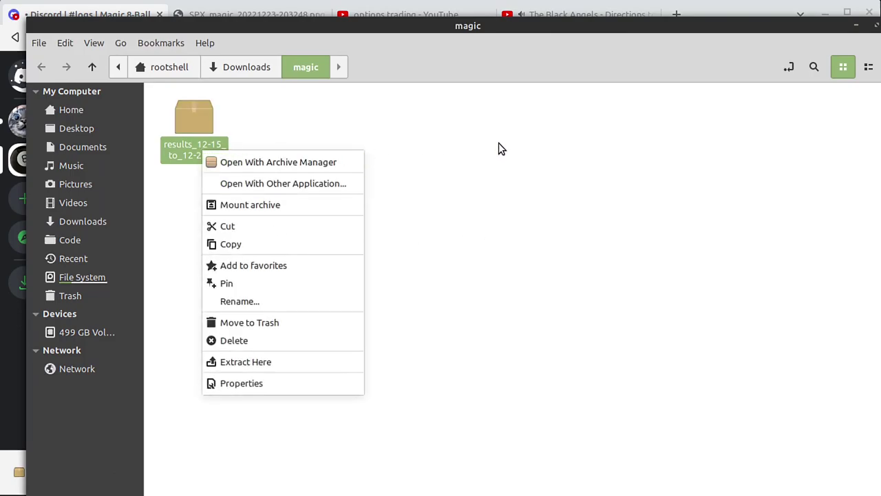
pyautogui.click(325, 363)
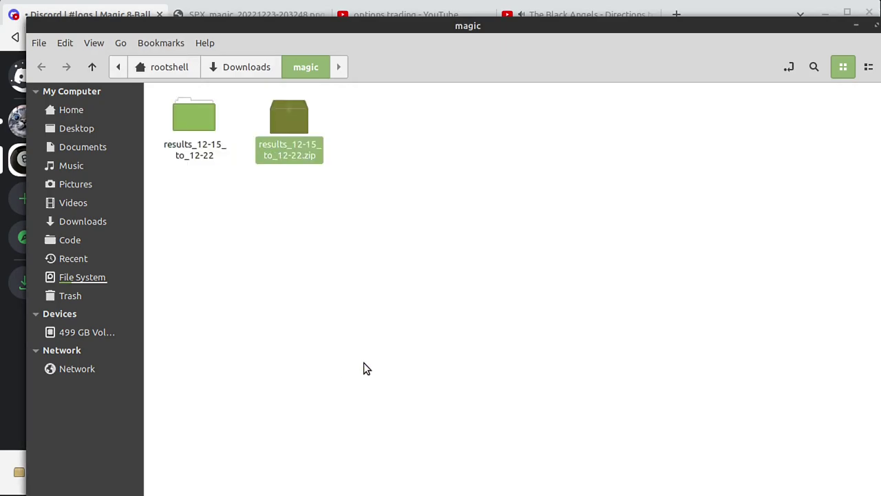
pyautogui.doubleClick(193, 124)
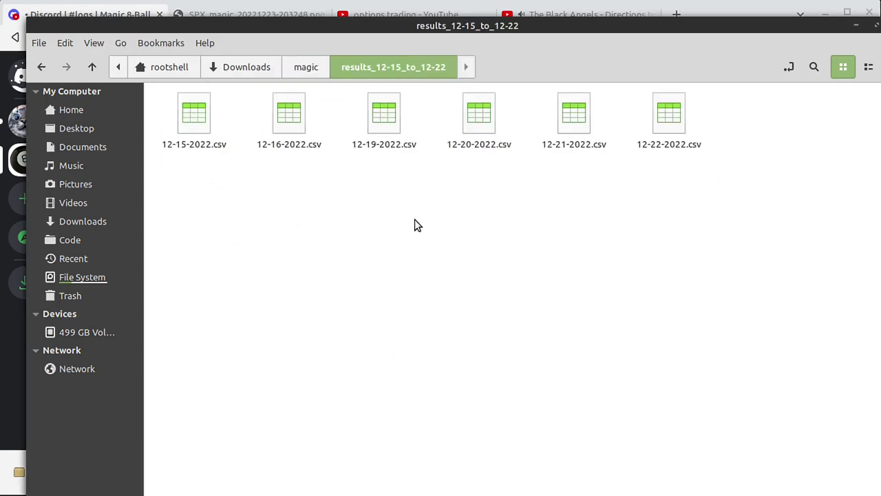
# Step: Open 12-15-2022.csv in Calc, accepting the Text Import settings
pyautogui.doubleClick(201, 146)
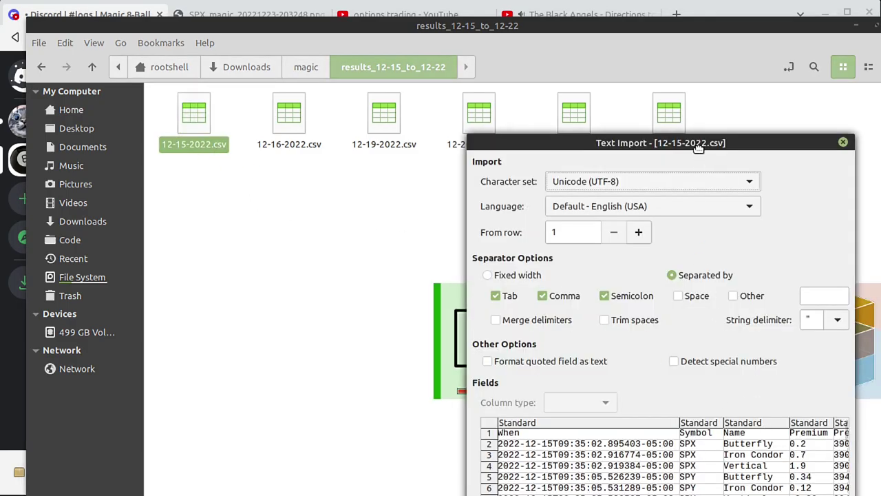
pyautogui.moveTo(696, 152); pyautogui.dragTo(430, 77)
pyautogui.click(549, 459)
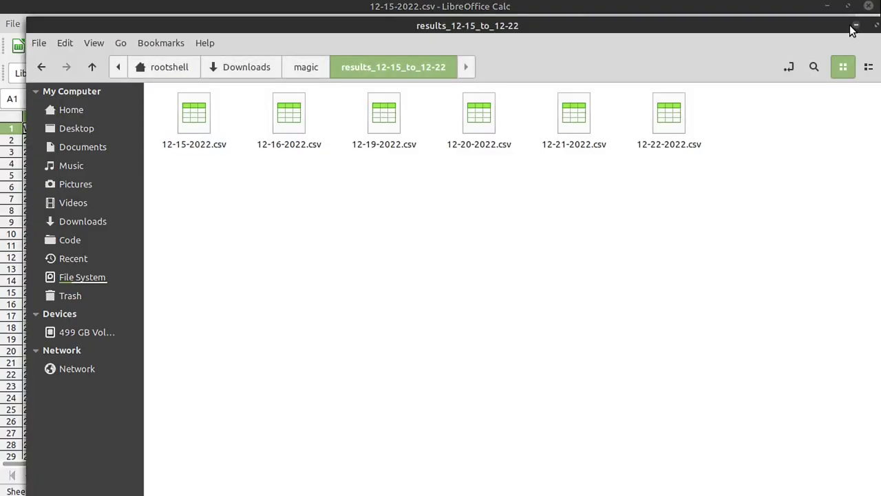
# Step: Bring the 12-15-2022.csv spreadsheet to the front and select columns When through Expired in turn
pyautogui.click(859, 33)
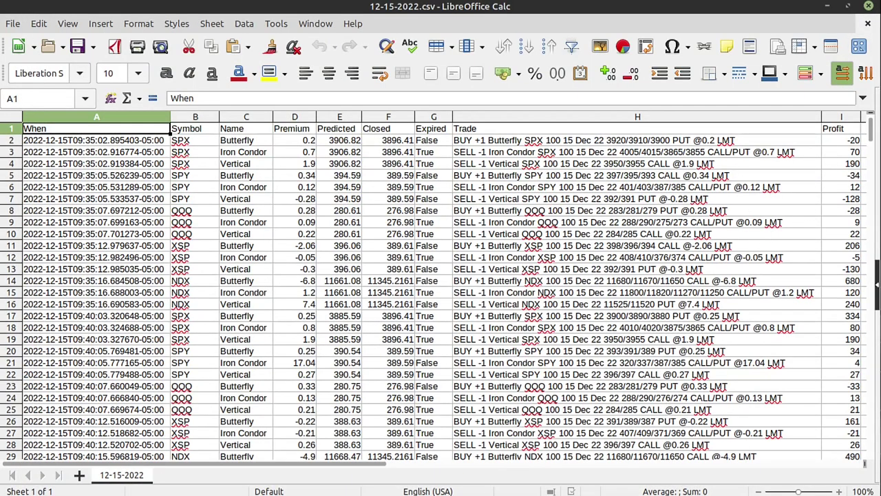
pyautogui.moveTo(874, 196)
pyautogui.mouseDown()
pyautogui.moveTo(842, 197)
pyautogui.moveTo(880, 197)
pyautogui.mouseUp()
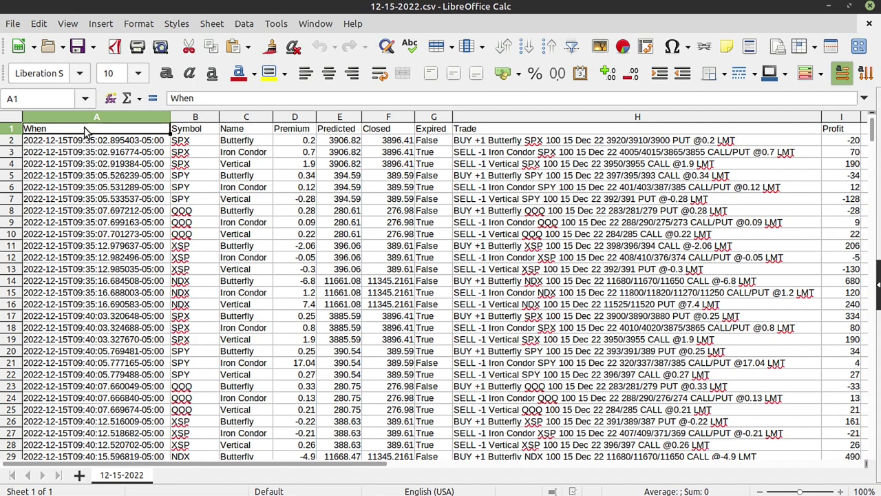
pyautogui.click(64, 118)
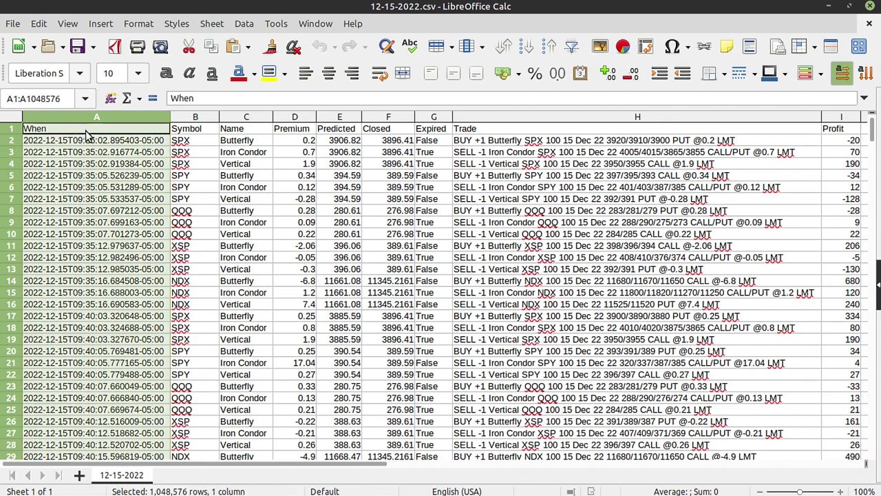
pyautogui.click(212, 117)
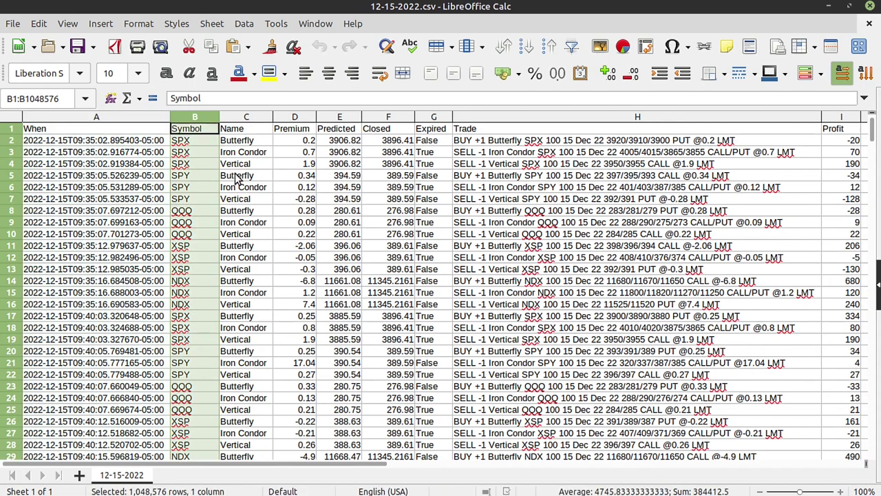
pyautogui.click(246, 119)
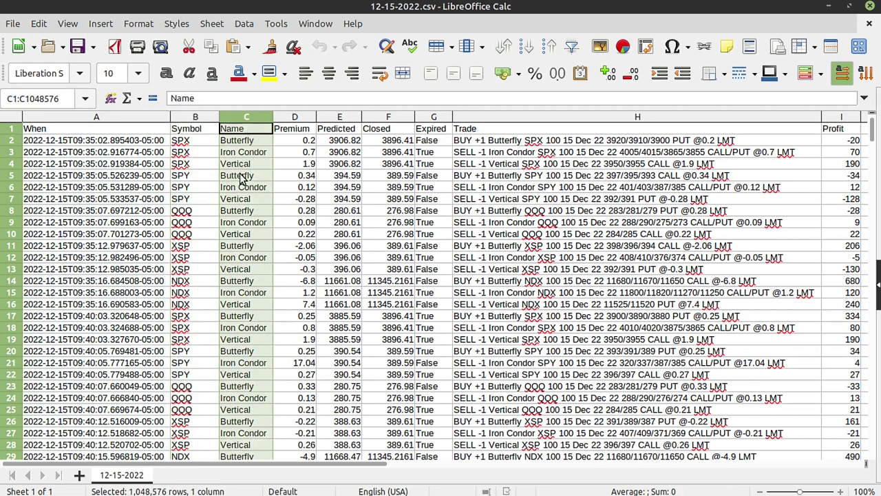
pyautogui.click(303, 118)
pyautogui.click(332, 118)
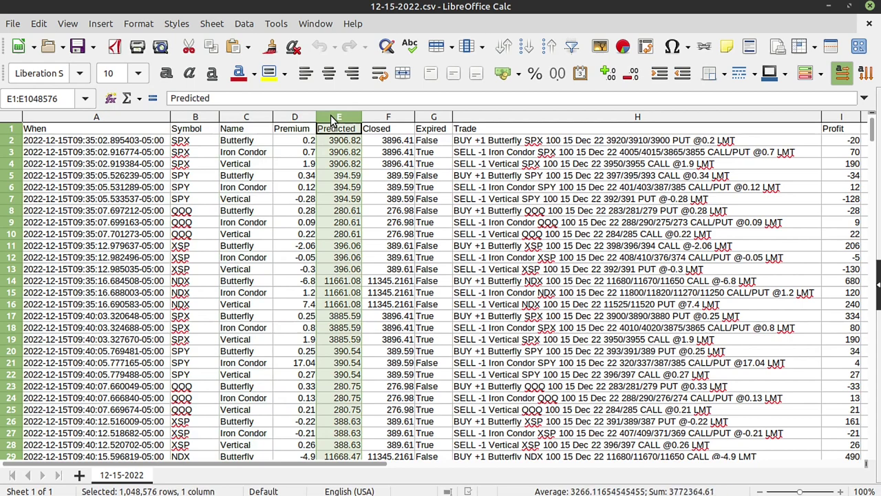
pyautogui.click(393, 118)
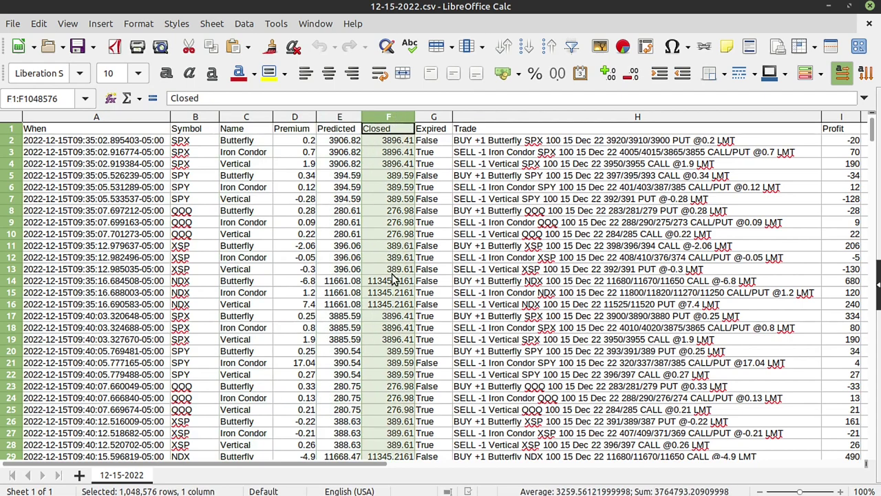
pyautogui.click(441, 118)
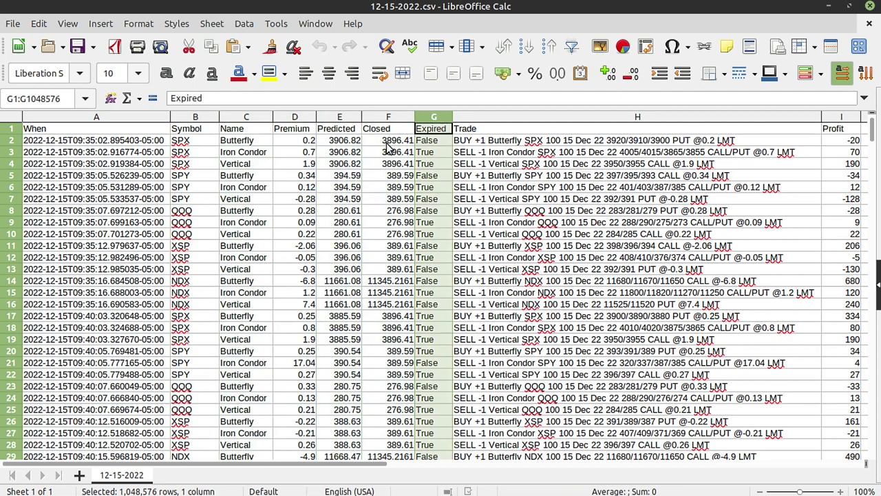
# Step: Try a yellow highlight on Expired column G, then set its background to No Fill
pyautogui.click(269, 73)
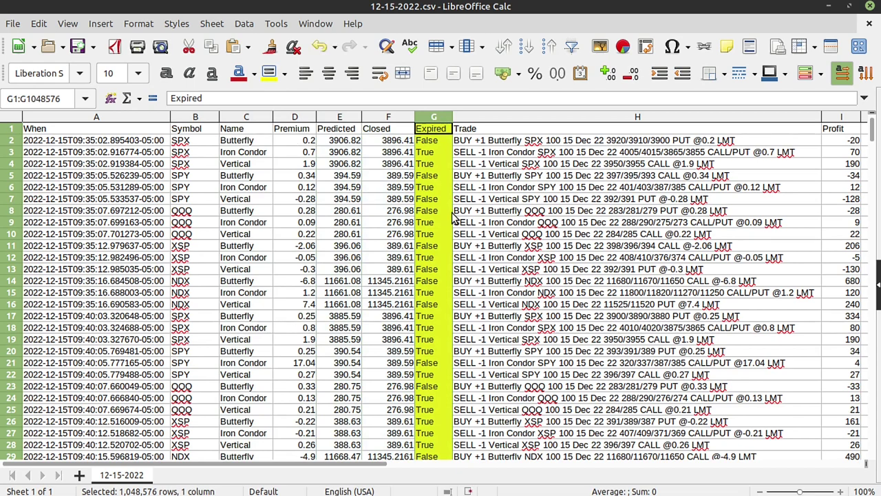
pyautogui.click(367, 200)
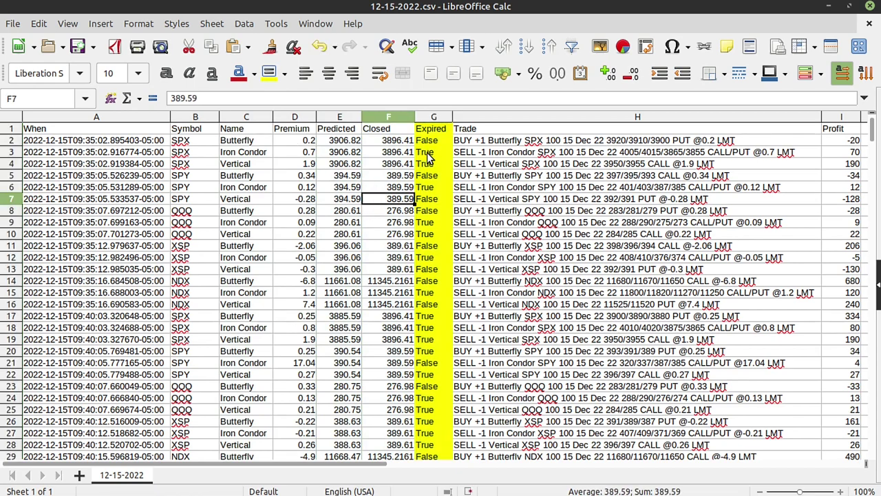
pyautogui.click(284, 73)
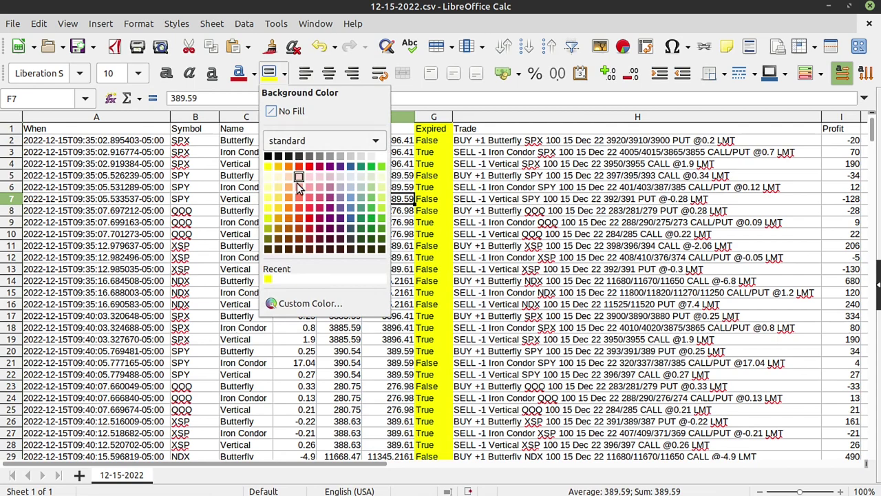
pyautogui.click(439, 198)
pyautogui.click(435, 118)
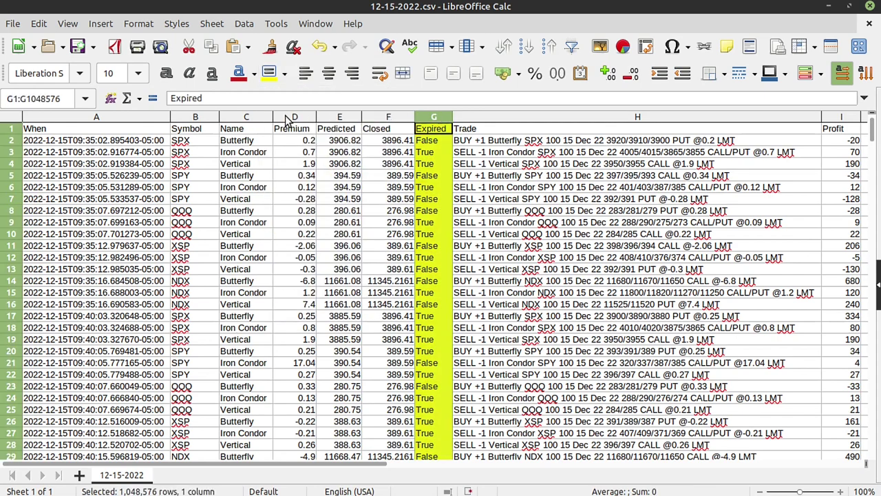
pyautogui.click(284, 73)
pyautogui.click(290, 110)
# Step: Select the Trade and Profit columns (Profit sums to 189699.75), Premium cell D19, and symbols B2:B4
pyautogui.click(508, 234)
pyautogui.click(549, 117)
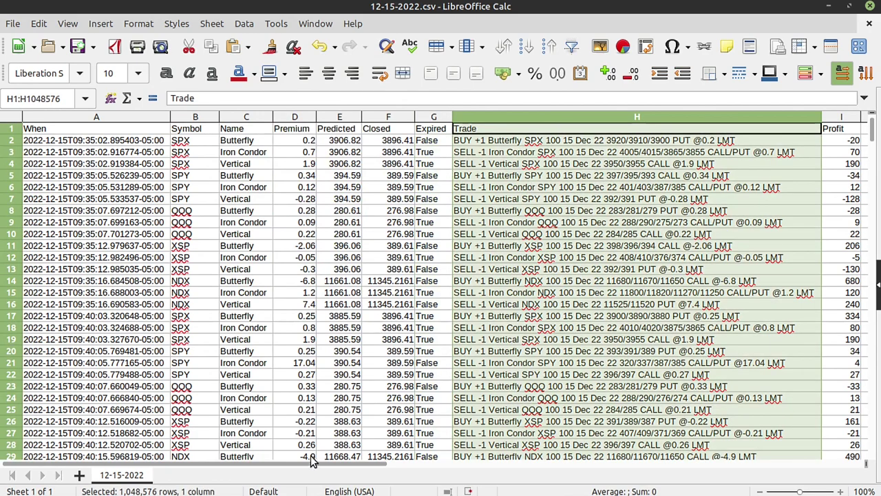
pyautogui.moveTo(319, 465); pyautogui.dragTo(396, 472)
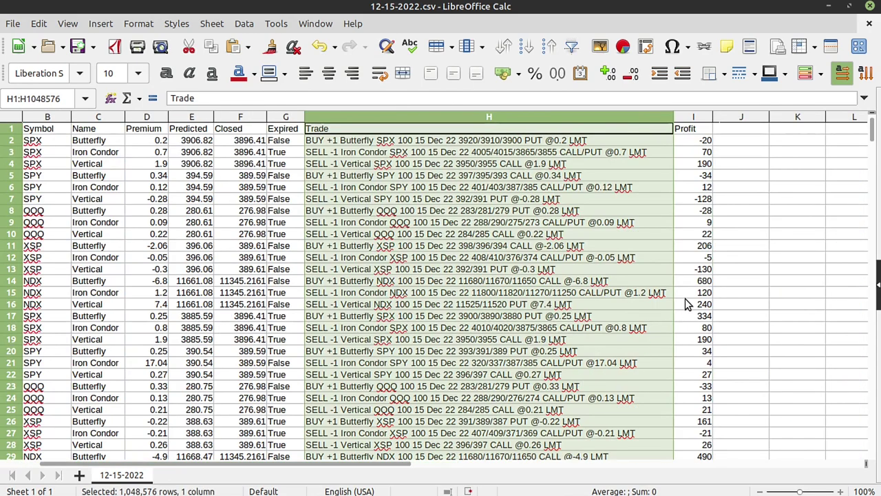
pyautogui.click(707, 141)
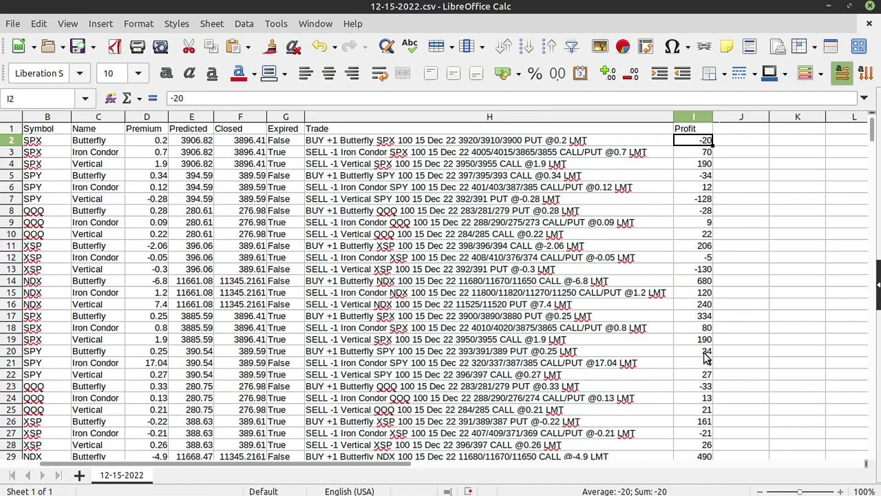
pyautogui.click(697, 117)
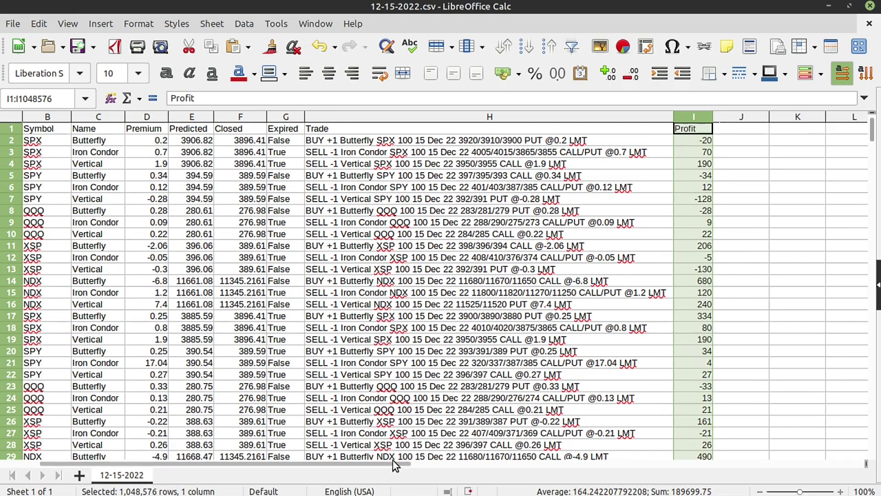
pyautogui.moveTo(412, 463); pyautogui.dragTo(282, 462)
pyautogui.click(300, 340)
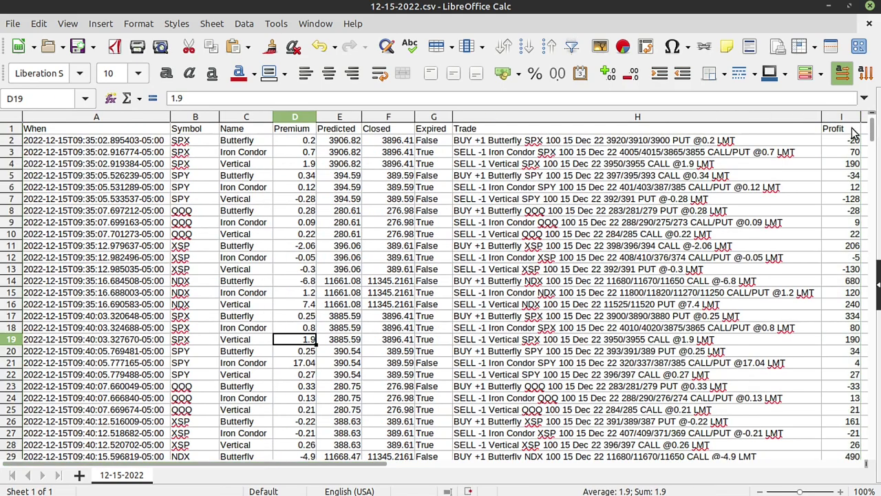
pyautogui.moveTo(187, 144); pyautogui.dragTo(191, 164)
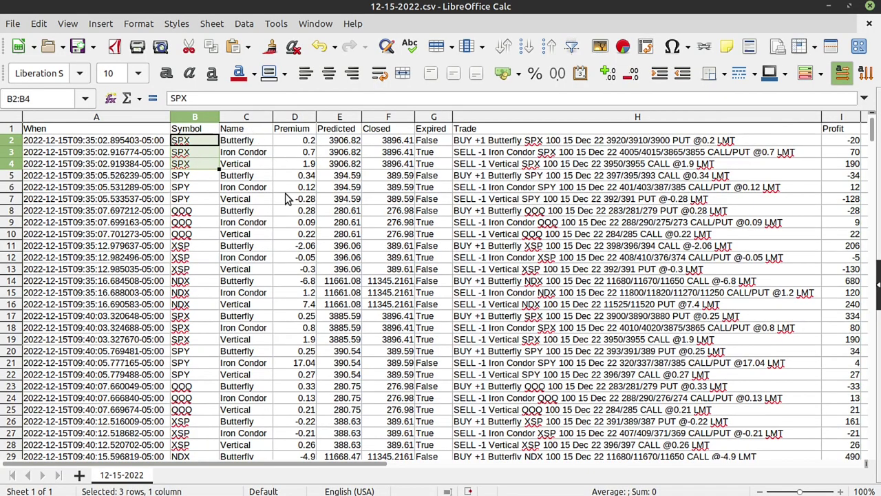
pyautogui.moveTo(873, 131); pyautogui.dragTo(871, 408)
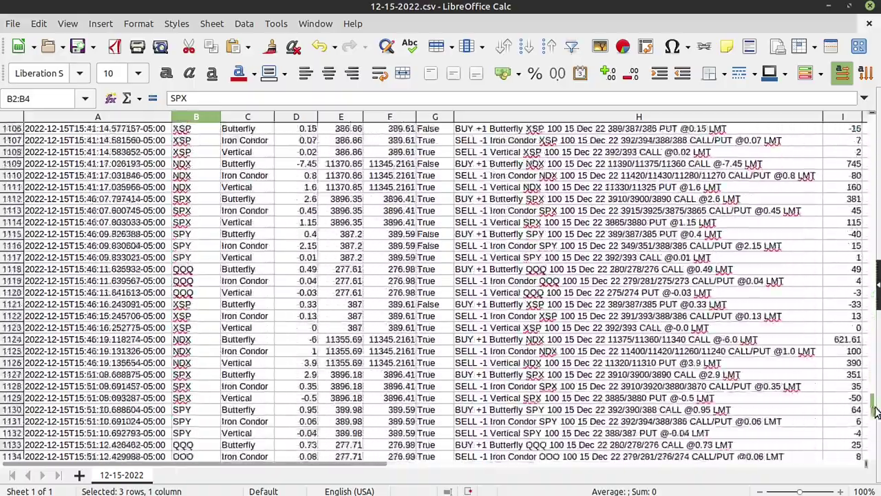
pyautogui.scroll(-12, 876, 411)
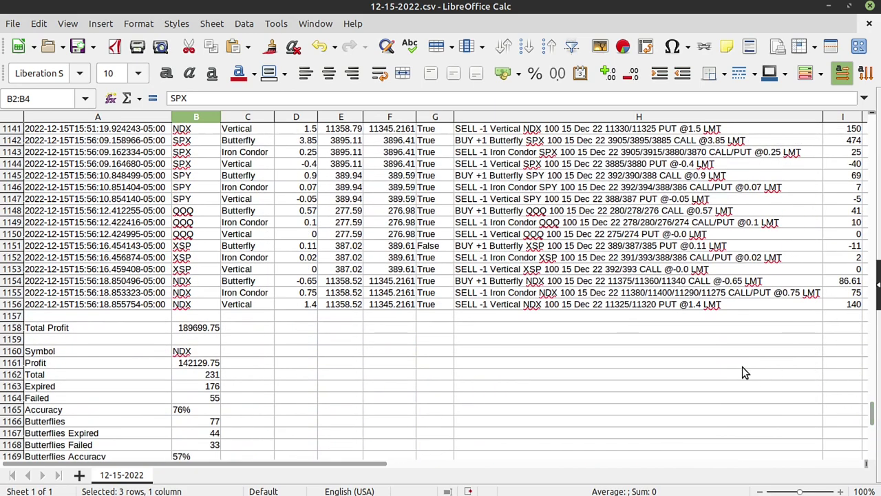
pyautogui.click(13, 303)
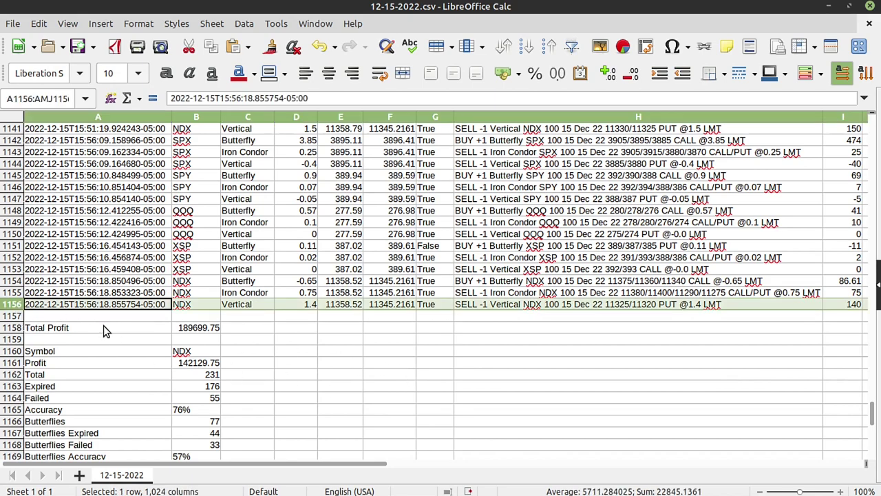
pyautogui.moveTo(103, 328); pyautogui.dragTo(199, 329)
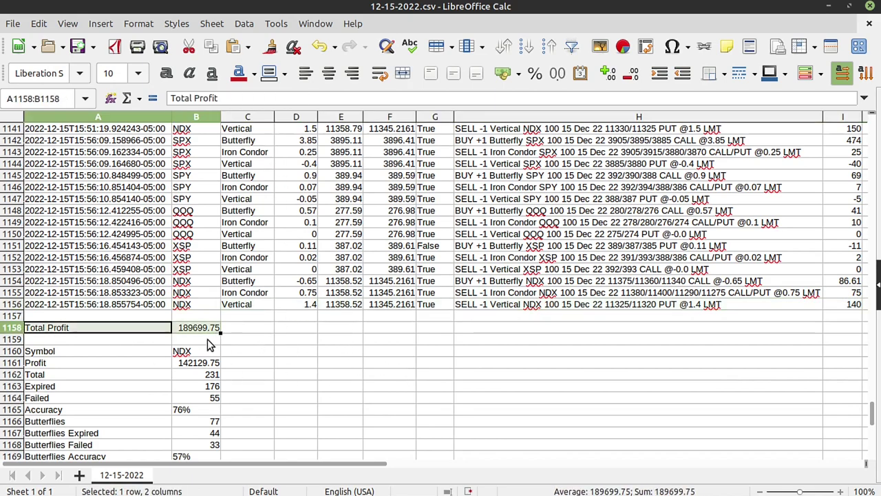
pyautogui.click(209, 328)
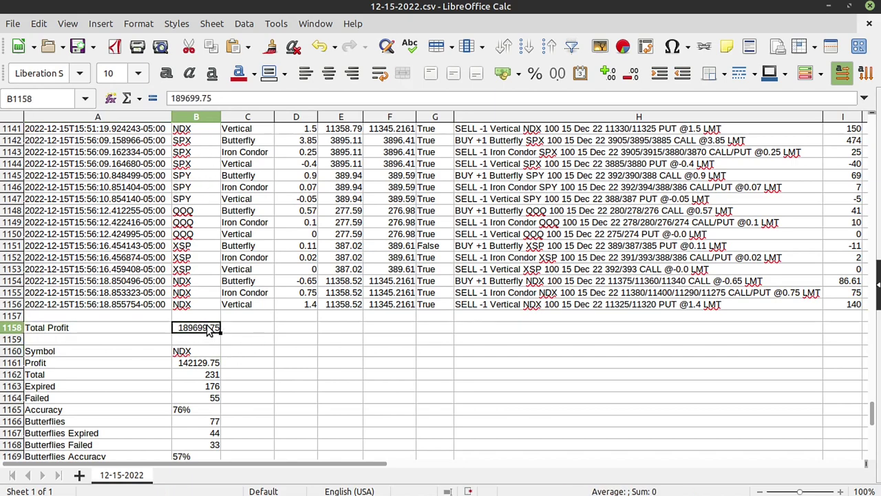
pyautogui.scroll(-1, 276, 361)
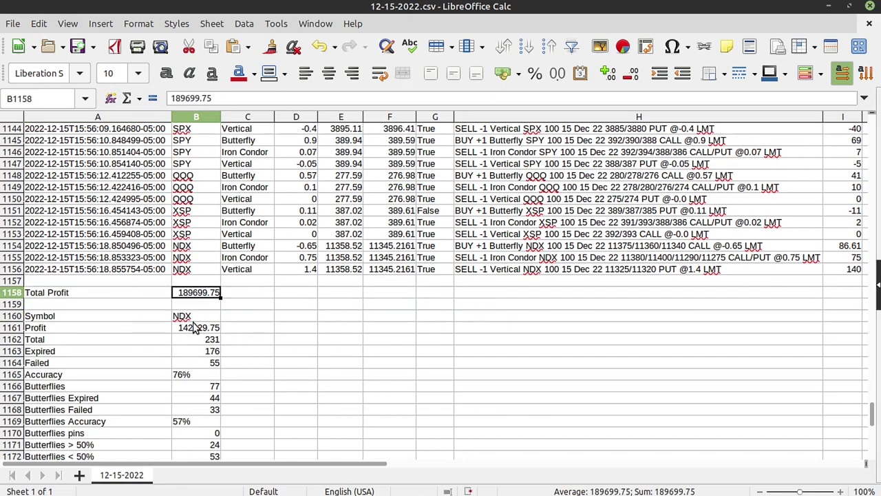
pyautogui.moveTo(198, 318); pyautogui.dragTo(197, 331)
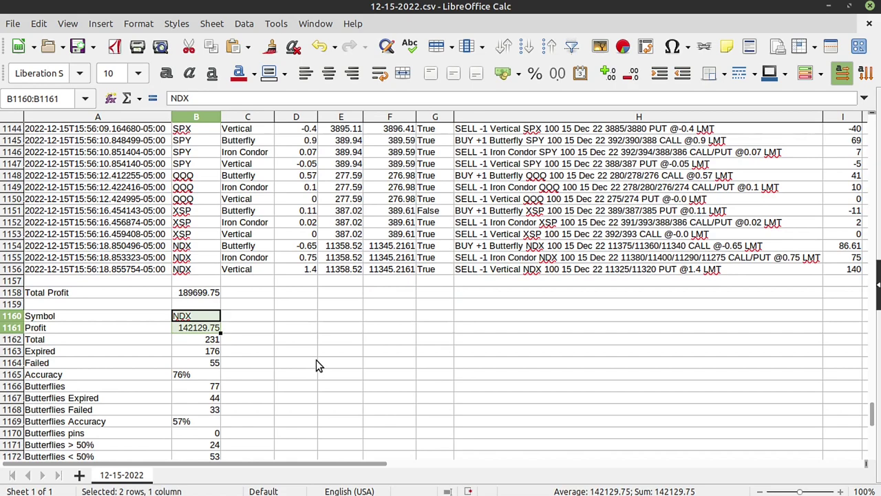
pyautogui.scroll(-2, 321, 335)
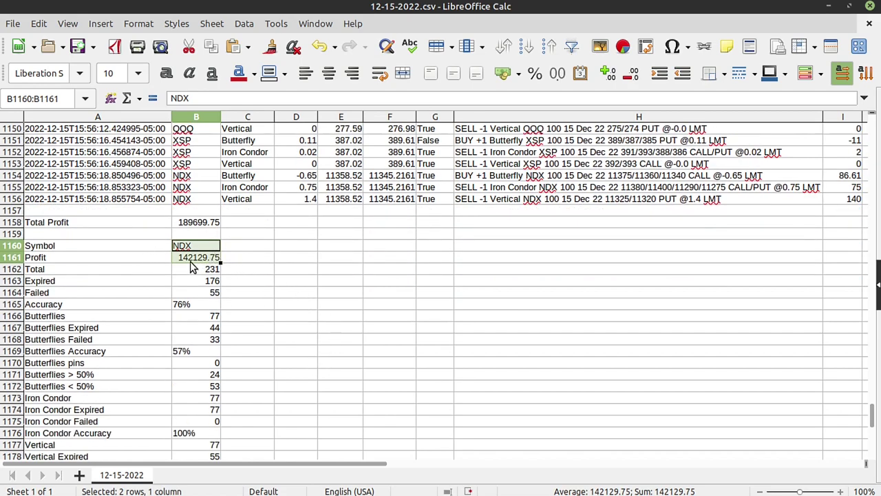
pyautogui.click(192, 222)
pyautogui.scroll(-2, 291, 284)
# Step: Fill the SPX summary's Symbol row in columns A:B with yellow
pyautogui.scroll(-7, 292, 284)
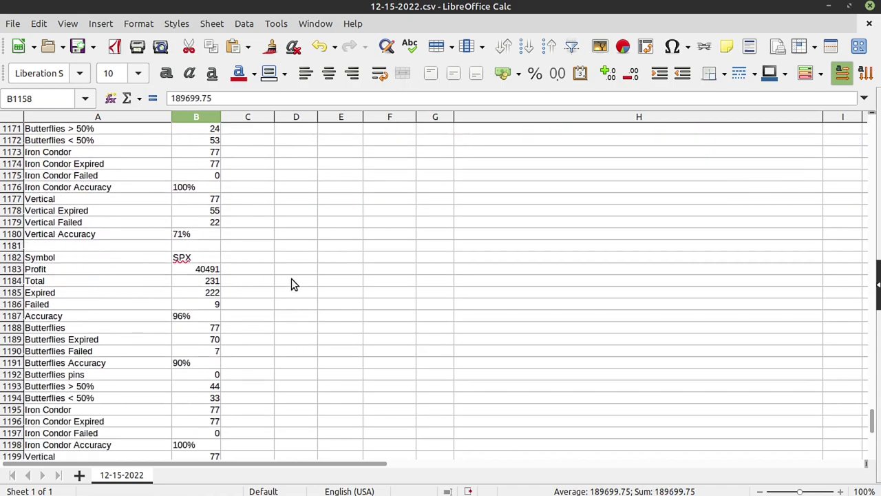
pyautogui.moveTo(93, 189); pyautogui.dragTo(201, 425)
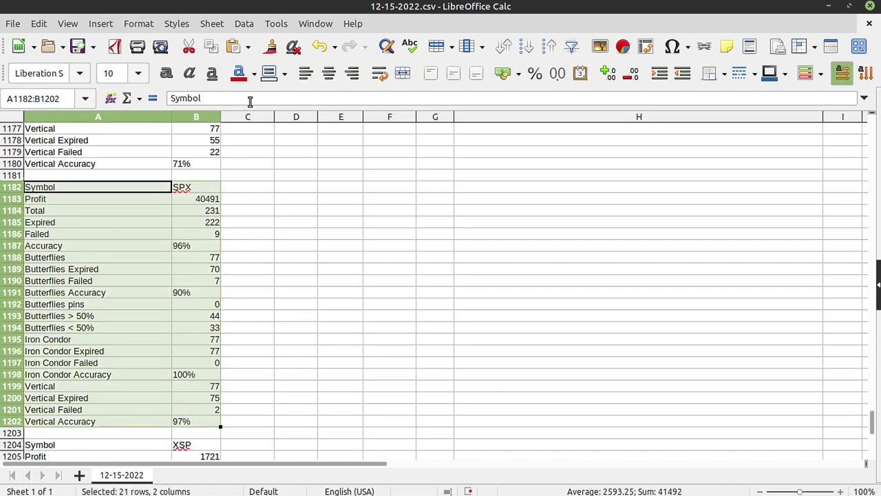
pyautogui.click(285, 73)
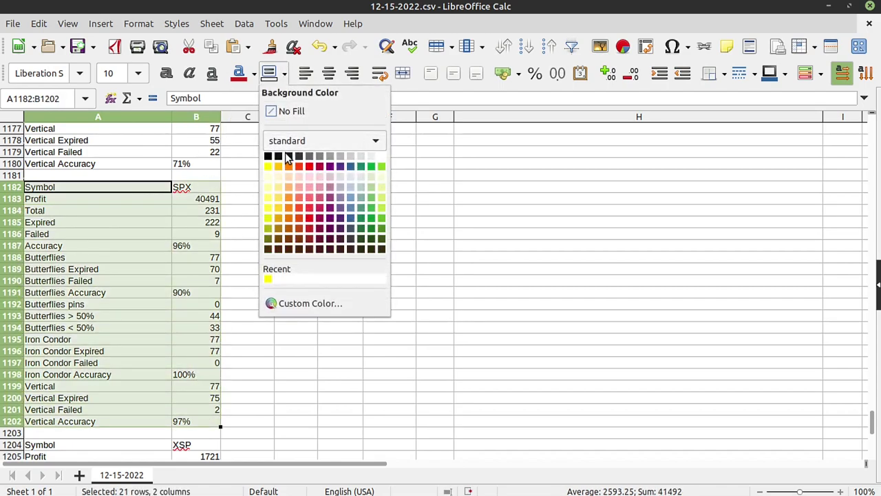
pyautogui.press('Escape')
pyautogui.click(104, 196)
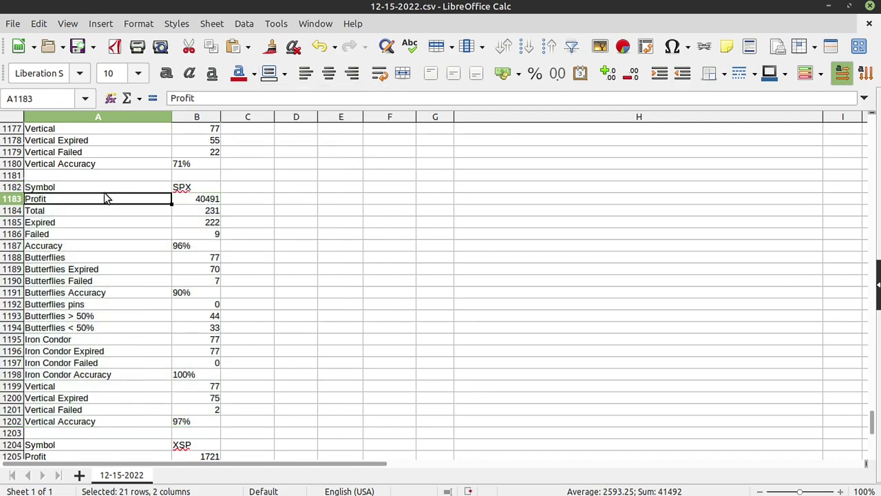
pyautogui.moveTo(77, 186); pyautogui.dragTo(177, 190)
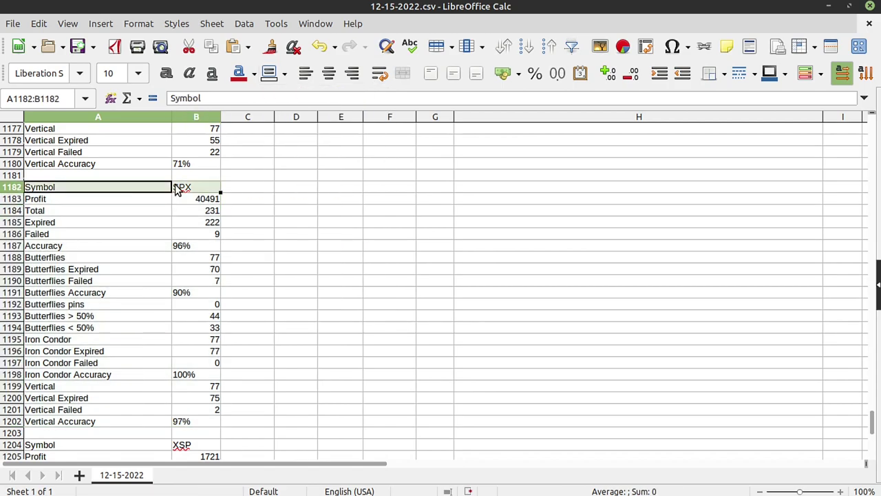
pyautogui.click(284, 75)
pyautogui.click(268, 280)
pyautogui.click(195, 257)
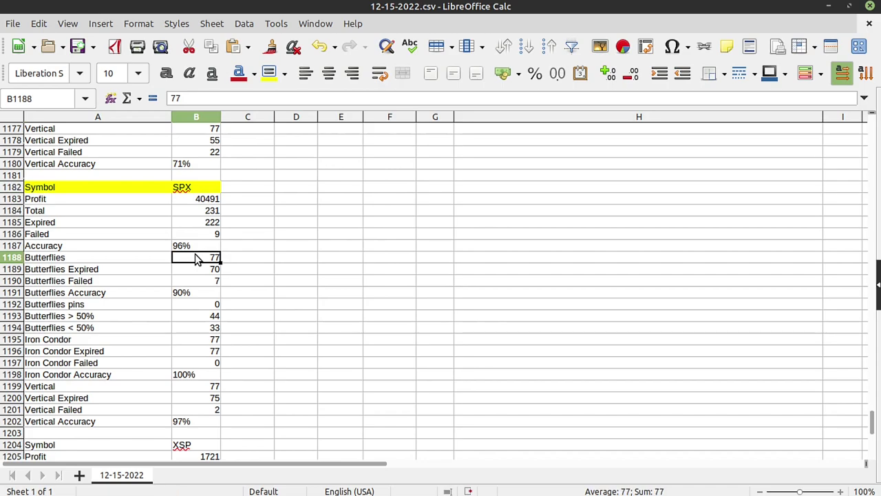
# Step: Fill the 96% Accuracy and Butterflies Accuracy rows yellow
pyautogui.moveTo(65, 199); pyautogui.dragTo(199, 208)
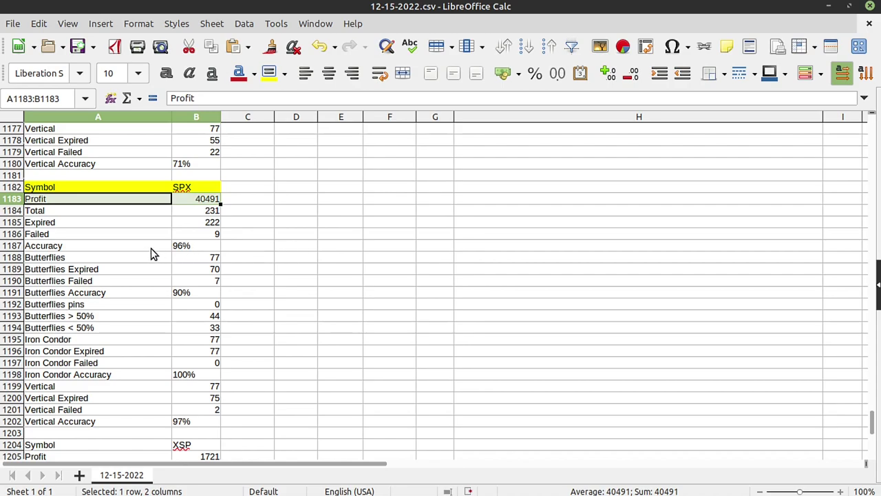
pyautogui.moveTo(151, 248); pyautogui.dragTo(181, 248)
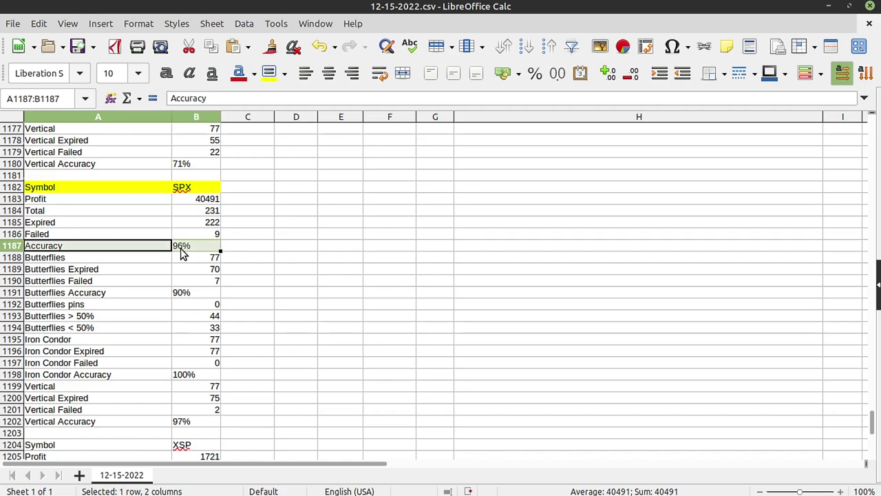
pyautogui.click(269, 75)
pyautogui.moveTo(121, 295); pyautogui.dragTo(199, 294)
pyautogui.click(269, 74)
# Step: Fill the Butterflies pins, > 50% and < 50% rows yellow
pyautogui.moveTo(90, 305); pyautogui.dragTo(197, 328)
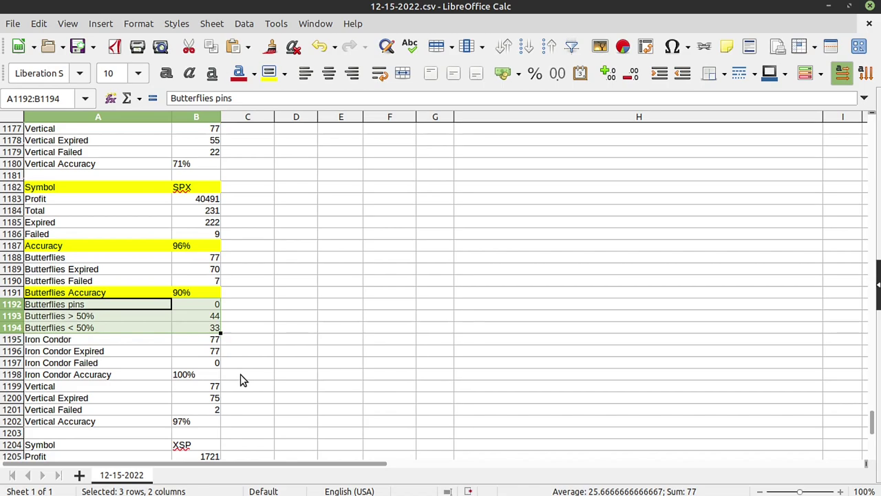
pyautogui.click(210, 350)
pyautogui.moveTo(180, 304); pyautogui.dragTo(168, 305)
pyautogui.moveTo(94, 315); pyautogui.dragTo(173, 318)
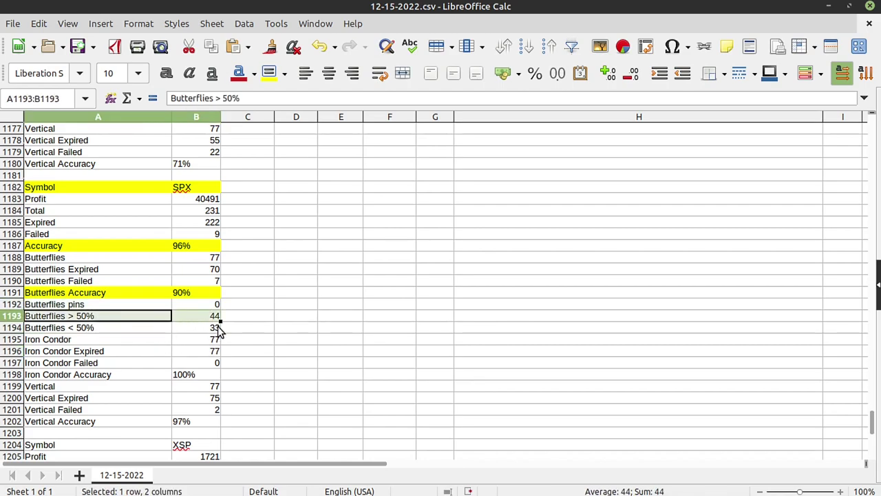
pyautogui.moveTo(148, 328); pyautogui.dragTo(185, 330)
pyautogui.click(231, 351)
pyautogui.moveTo(128, 308); pyautogui.dragTo(190, 329)
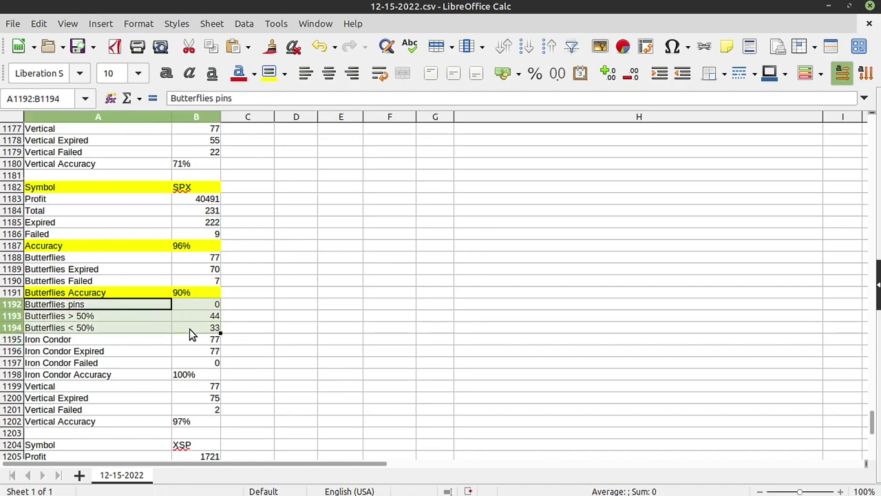
pyautogui.click(269, 73)
# Step: Fill the Iron Condor Accuracy row yellow and select the Vertical Accuracy row
pyautogui.moveTo(101, 374); pyautogui.dragTo(194, 375)
pyautogui.click(270, 73)
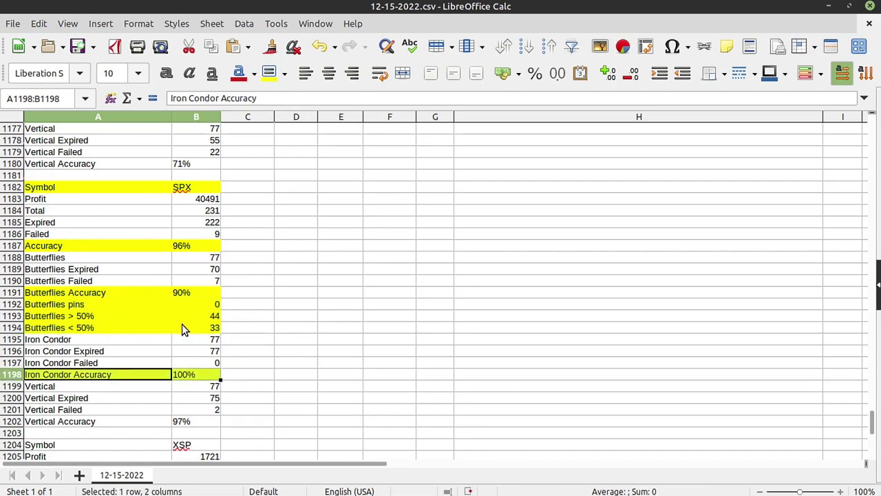
pyautogui.scroll(-2, 181, 326)
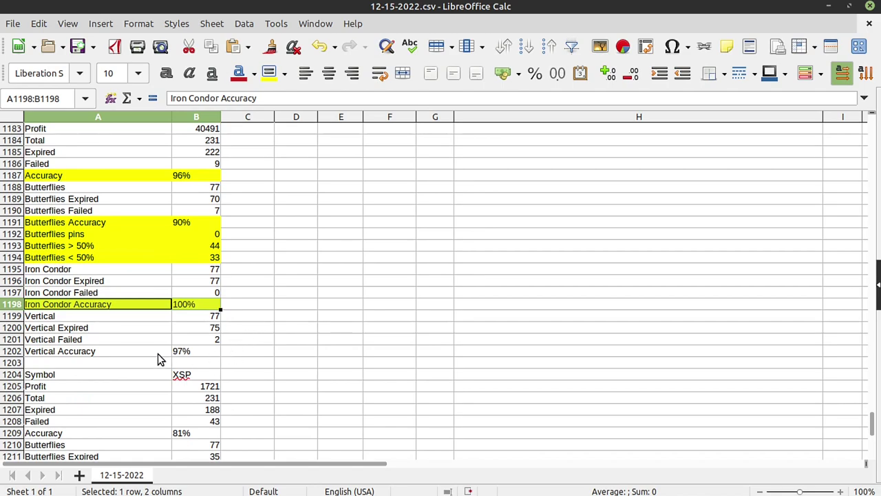
pyautogui.moveTo(156, 355); pyautogui.dragTo(201, 350)
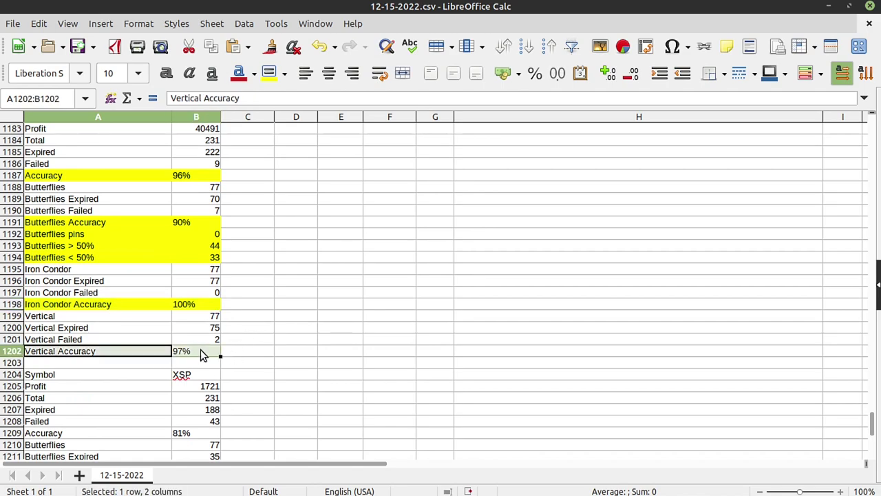
# Step: Fill the Vertical Accuracy row yellow and recolour the Profit row orange
pyautogui.click(269, 74)
pyautogui.click(319, 270)
pyautogui.scroll(2, 315, 273)
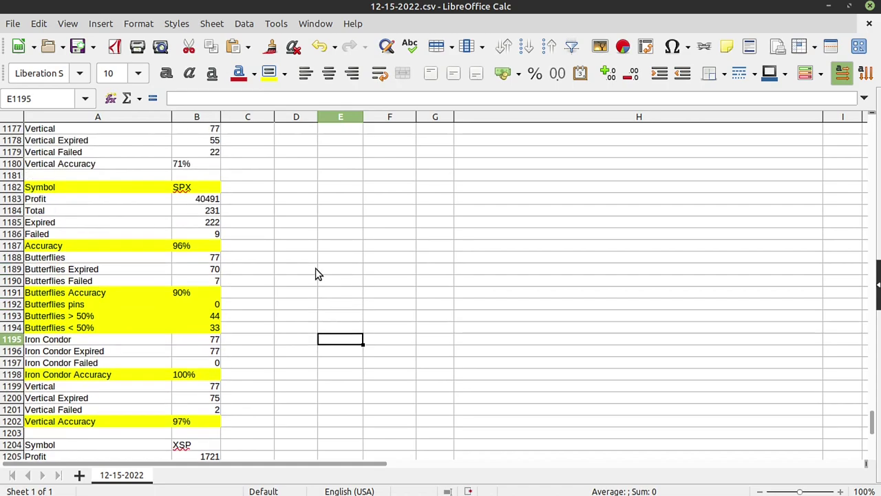
pyautogui.moveTo(132, 202); pyautogui.dragTo(182, 199)
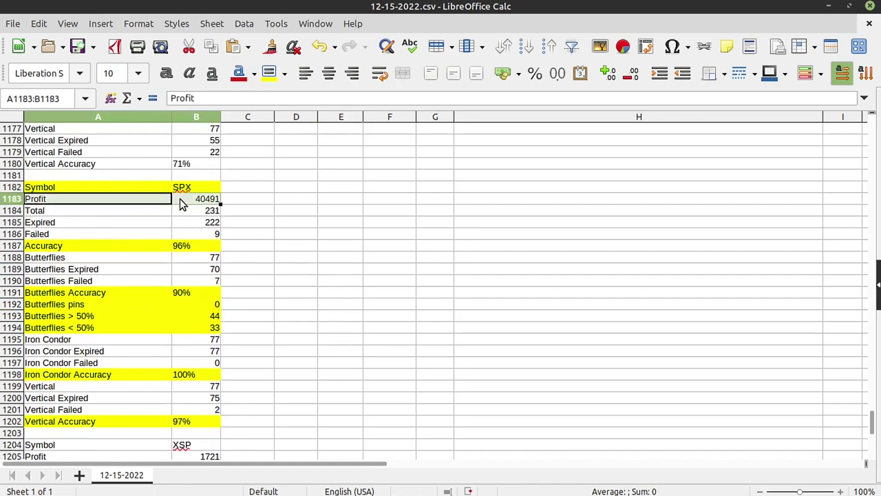
pyautogui.click(284, 74)
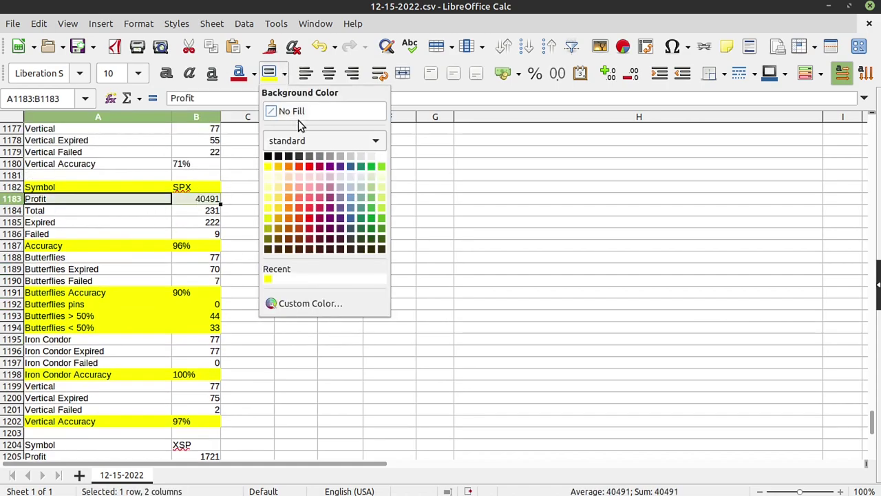
pyautogui.click(288, 167)
pyautogui.click(232, 234)
# Step: Recolour the Symbol row orange, then select the Total, Expired and Failed rows
pyautogui.moveTo(121, 190); pyautogui.dragTo(186, 187)
pyautogui.click(270, 73)
pyautogui.click(193, 224)
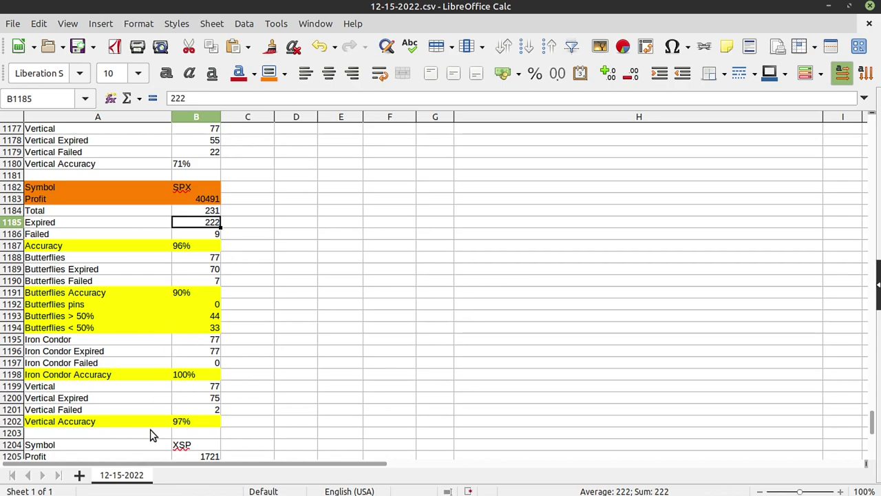
pyautogui.moveTo(79, 210); pyautogui.dragTo(203, 215)
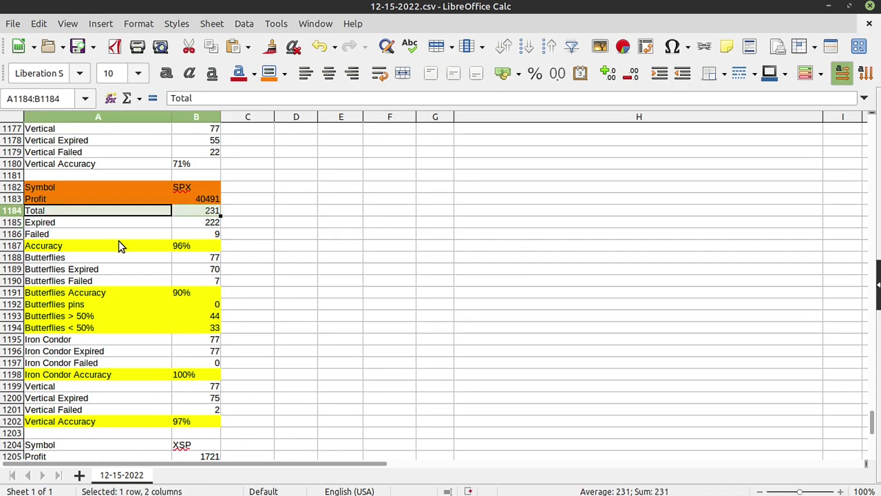
pyautogui.moveTo(89, 223); pyautogui.dragTo(210, 229)
pyautogui.moveTo(106, 233); pyautogui.dragTo(207, 235)
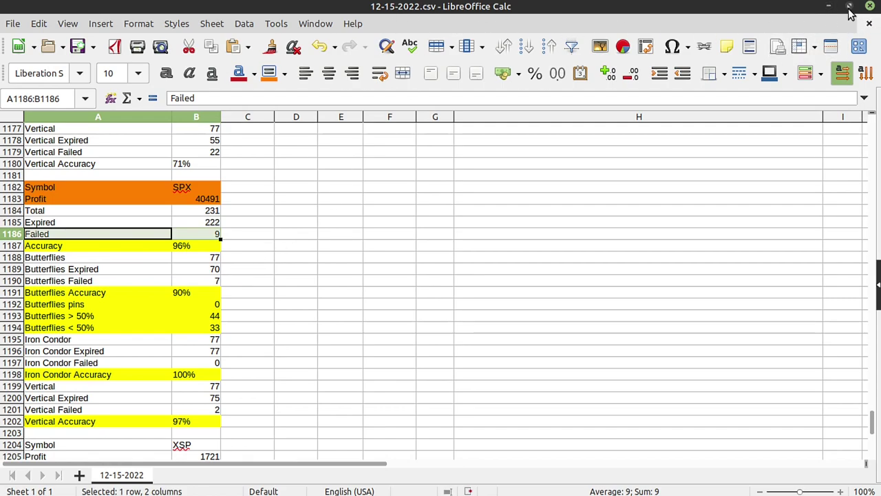
# Step: Close the spreadsheet without saving and select the daily profit lines in the #logs message
pyautogui.click(870, 6)
pyautogui.click(306, 296)
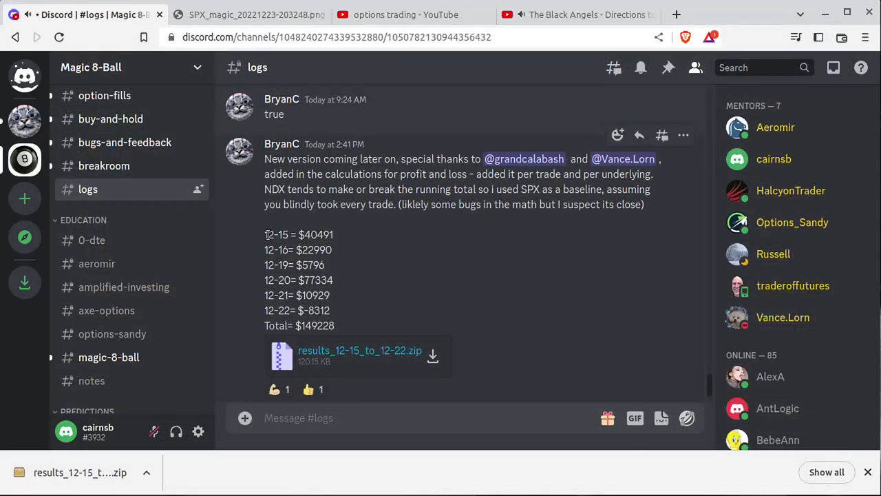
pyautogui.moveTo(266, 235); pyautogui.dragTo(255, 314)
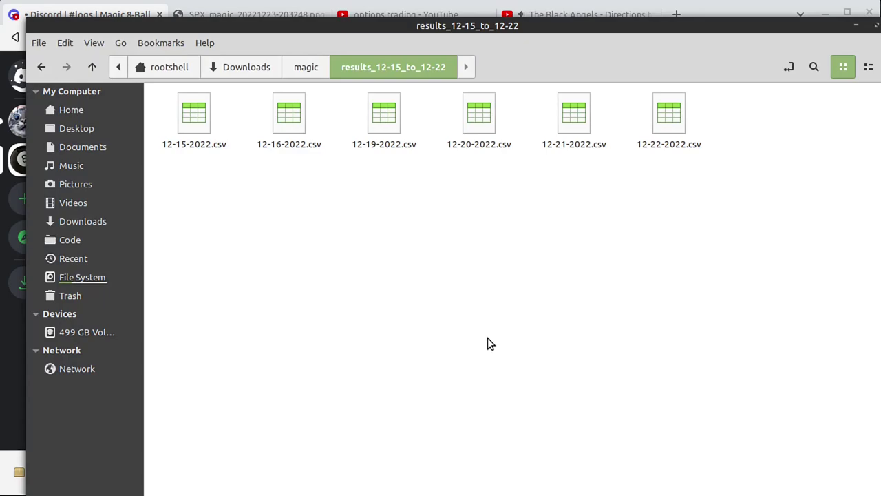
# Step: Open 12-22-2022.csv from the results_12-15_to_12-22 folder in Calc
pyautogui.click(672, 115)
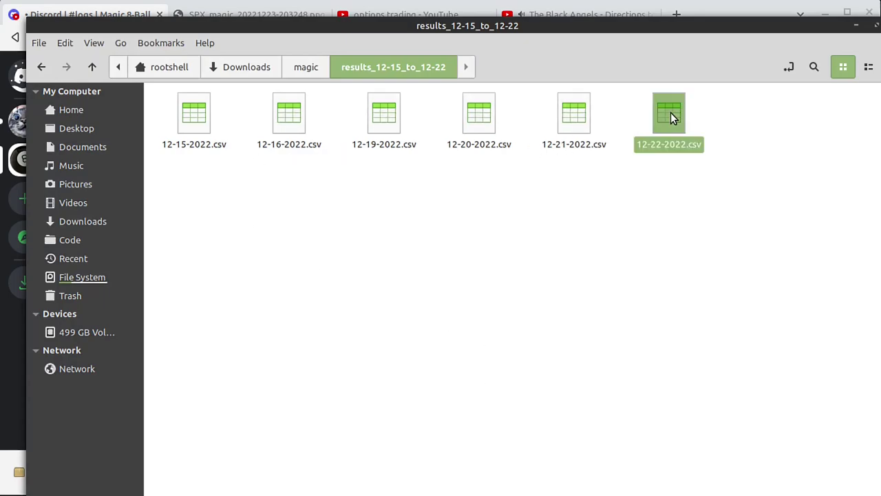
pyautogui.doubleClick(673, 127)
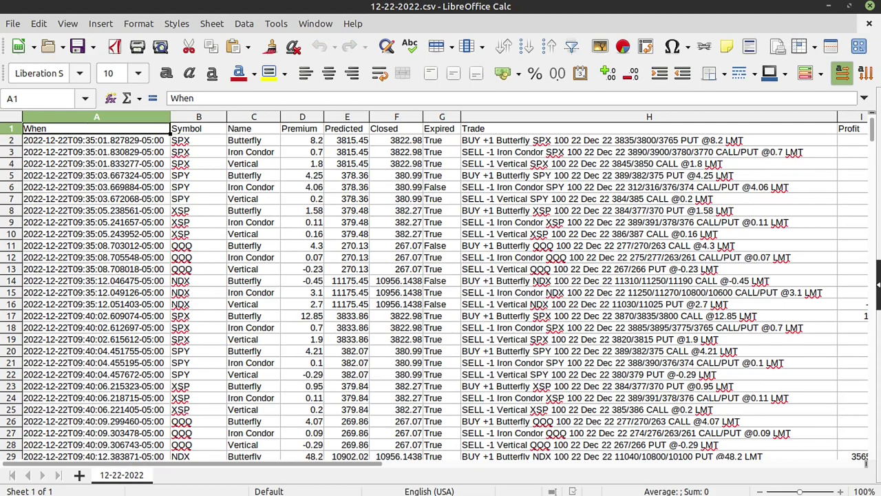
# Step: Inspect the When, trade description and Expired columns of the 12-22 trades
pyautogui.hotkey('alt', 'Tab')
pyautogui.hotkey('alt', 'Tab')
pyautogui.click(124, 118)
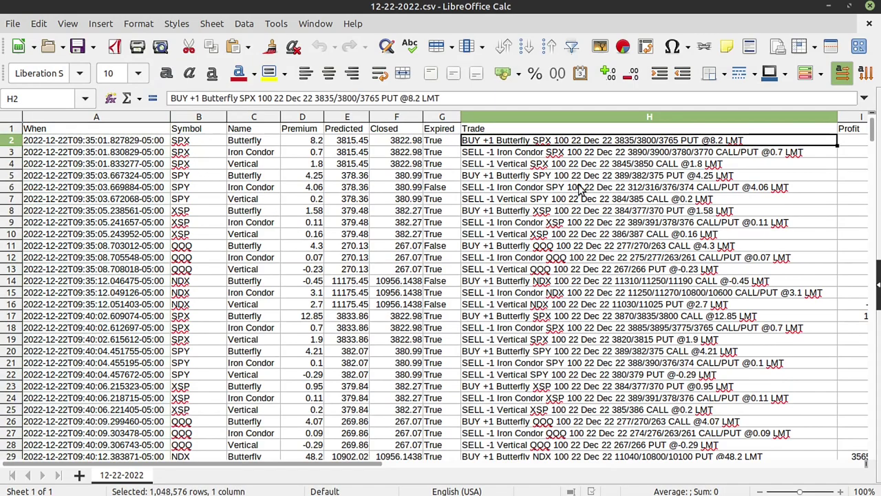
pyautogui.click(530, 142)
pyautogui.hscroll(1, 398, 462)
pyautogui.hscroll(-1, 275, 463)
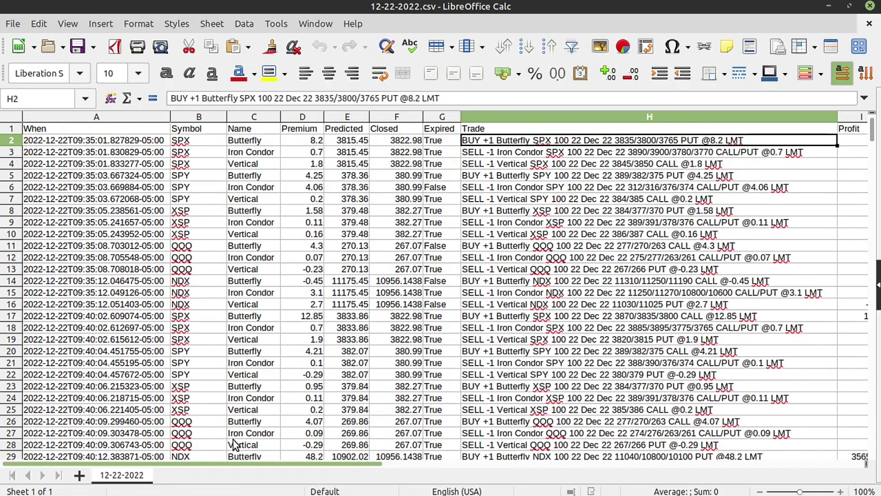
pyautogui.click(444, 117)
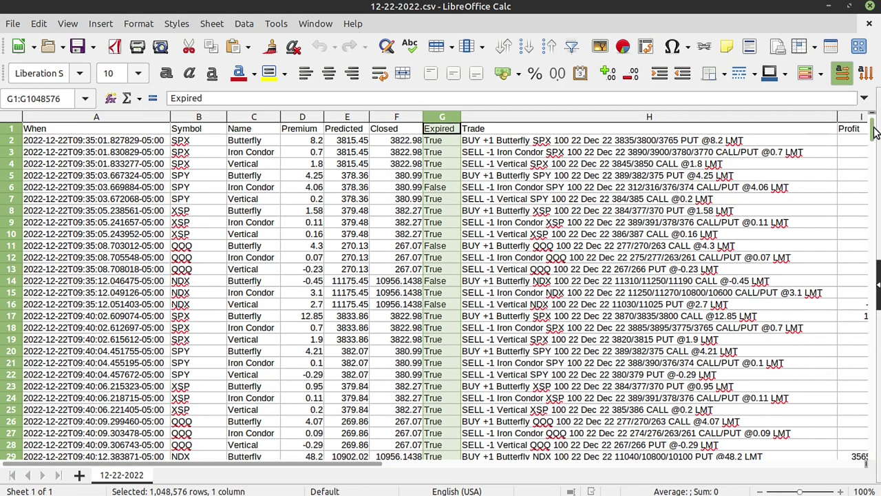
pyautogui.moveTo(872, 130); pyautogui.dragTo(861, 419)
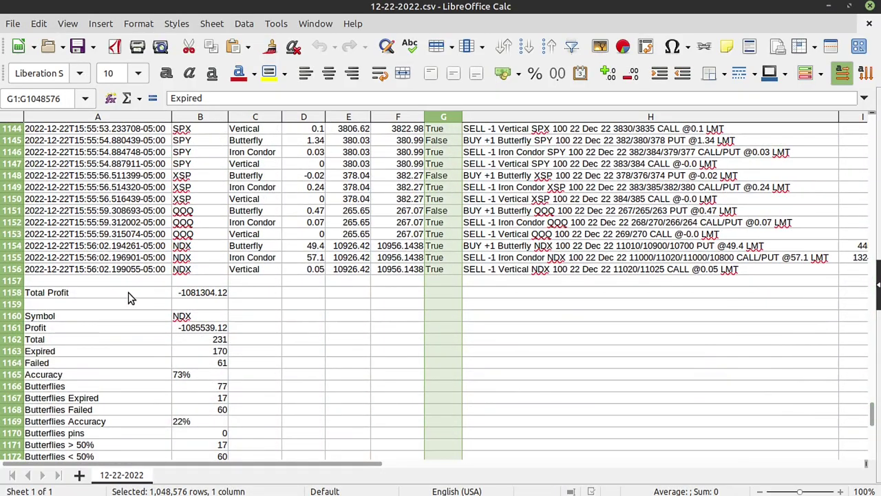
# Step: Check the Total Profit and NDX profit values, then scroll down to the SPX summary at row 1182
pyautogui.moveTo(129, 292)
pyautogui.mouseDown()
pyautogui.moveTo(192, 296)
pyautogui.moveTo(138, 298)
pyautogui.mouseUp()
pyautogui.click(200, 328)
pyautogui.click(177, 296)
pyautogui.click(193, 333)
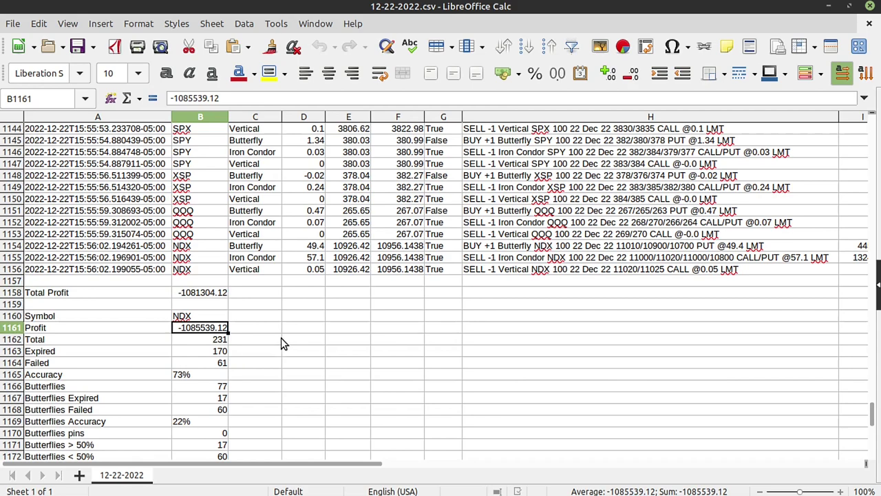
pyautogui.moveTo(204, 293); pyautogui.dragTo(170, 294)
pyautogui.scroll(-10, 270, 316)
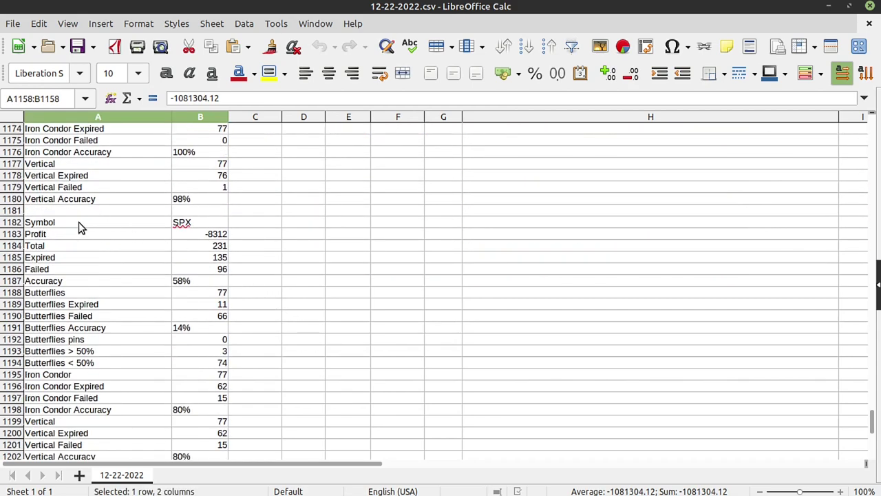
pyautogui.moveTo(79, 227); pyautogui.dragTo(104, 151)
pyautogui.scroll(-1, 210, 400)
pyautogui.scroll(-1, 208, 398)
# Step: Fill the SPX summary block yellow and the 58% Accuracy row orange
pyautogui.click(270, 76)
pyautogui.click(329, 201)
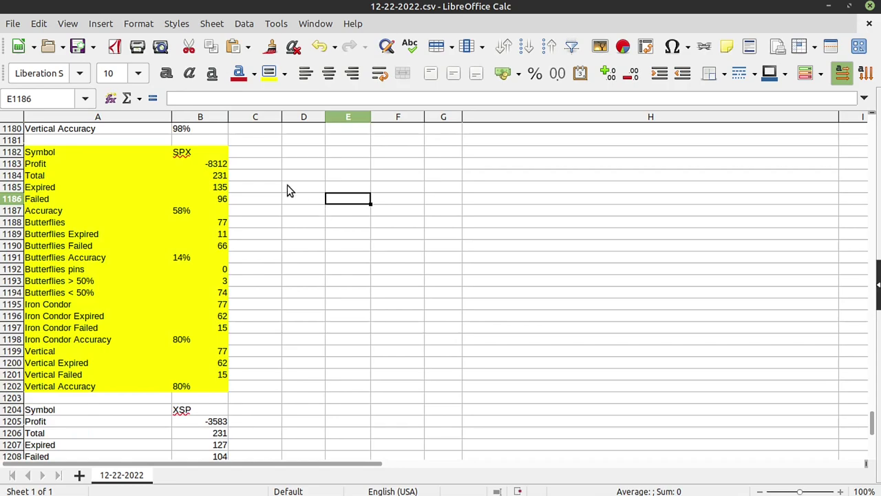
pyautogui.click(184, 156)
pyautogui.moveTo(162, 210); pyautogui.dragTo(197, 216)
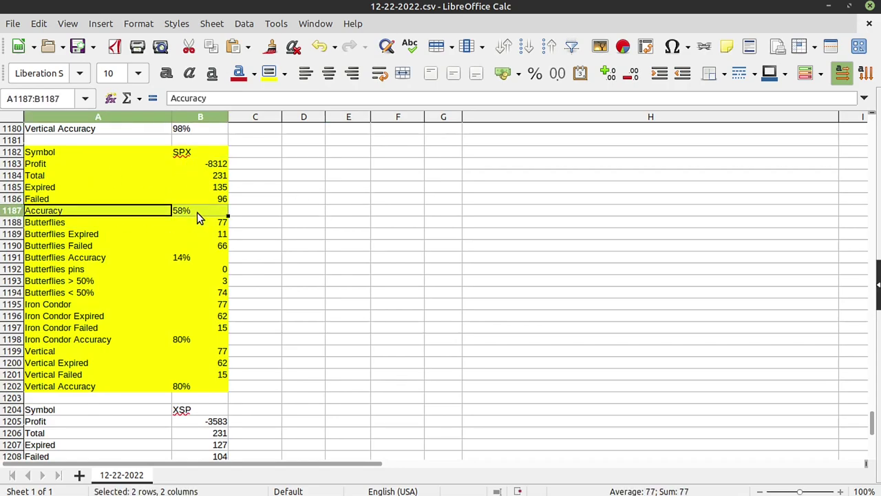
pyautogui.click(284, 73)
pyautogui.click(291, 168)
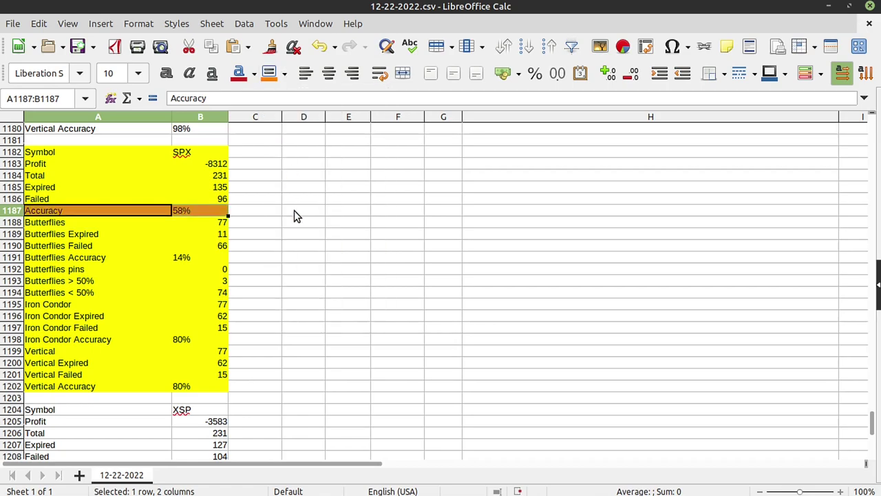
pyautogui.click(288, 246)
# Step: Fill the Butterflies, Iron Condor and Vertical Accuracy rows orange, then select the -8312 profit cell
pyautogui.click(148, 257)
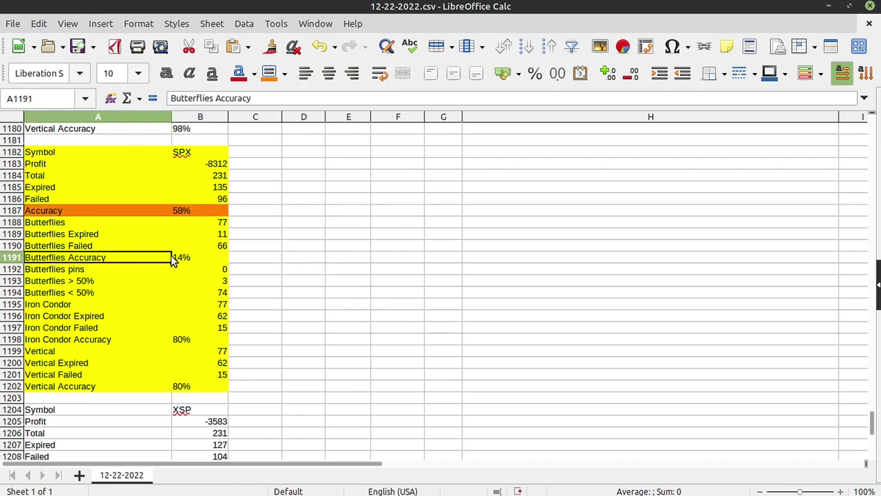
pyautogui.moveTo(171, 256); pyautogui.dragTo(190, 257)
pyautogui.click(268, 74)
pyautogui.click(292, 261)
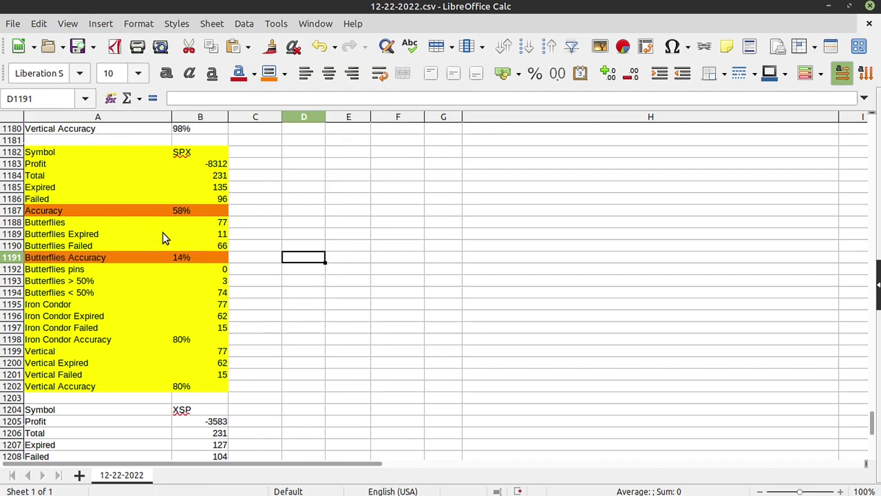
pyautogui.moveTo(103, 338); pyautogui.dragTo(197, 337)
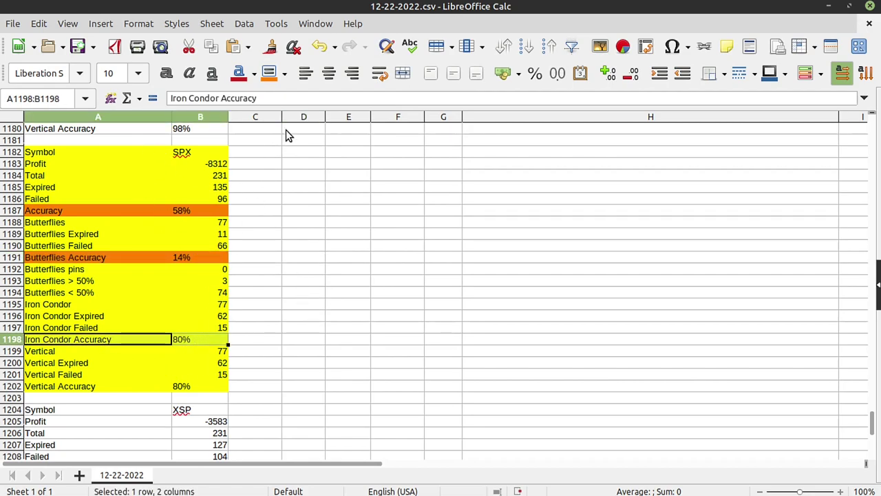
pyautogui.click(269, 74)
pyautogui.moveTo(131, 387); pyautogui.dragTo(186, 389)
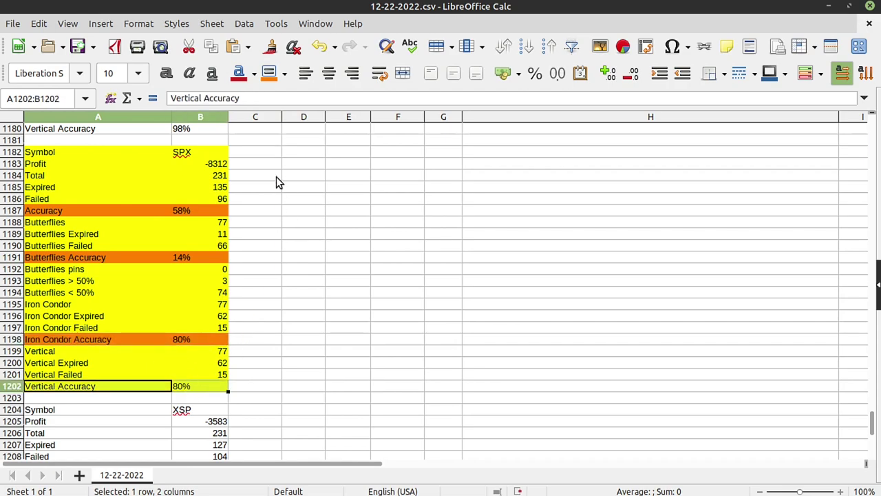
pyautogui.click(268, 74)
pyautogui.click(316, 305)
pyautogui.moveTo(117, 340); pyautogui.dragTo(181, 337)
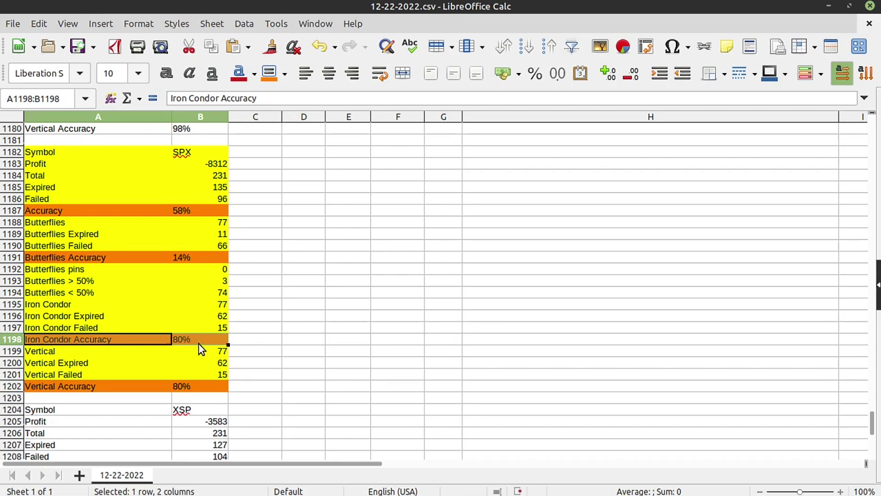
pyautogui.click(218, 164)
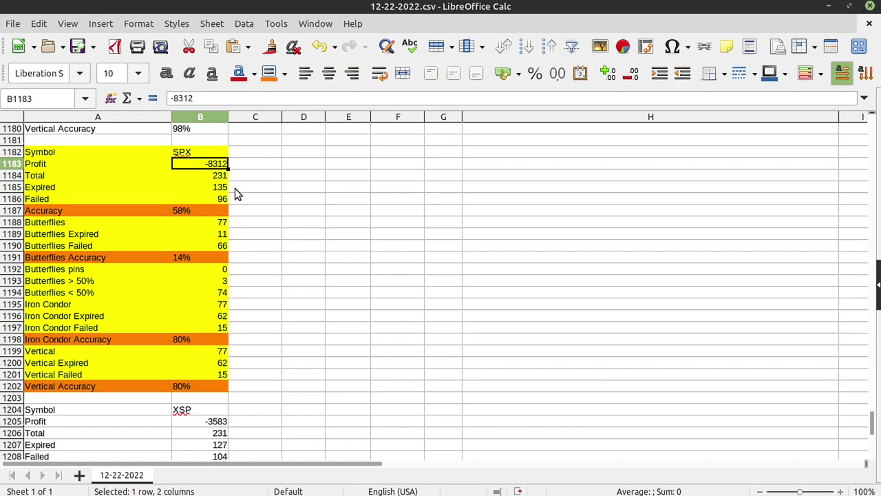
# Step: Fill the SPX profit cell -8312 orange and review the Vertical and Iron Condor Accuracy figures
pyautogui.click(267, 75)
pyautogui.click(318, 234)
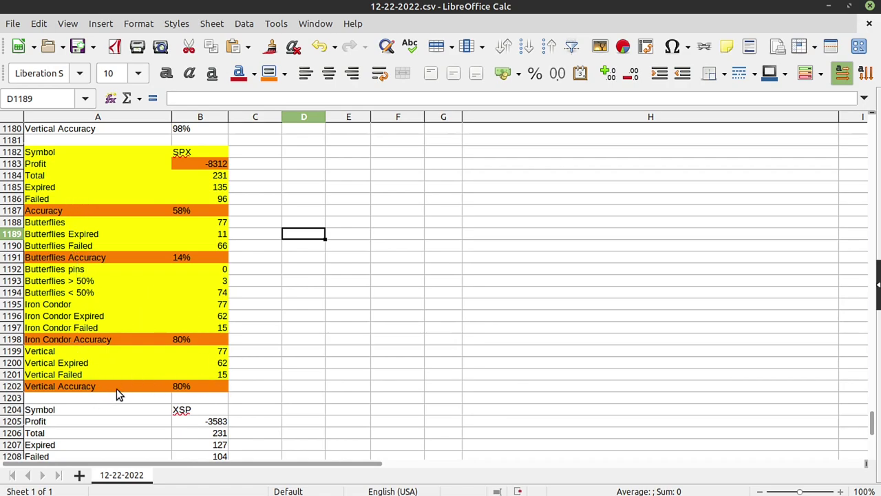
pyautogui.moveTo(113, 386); pyautogui.dragTo(189, 389)
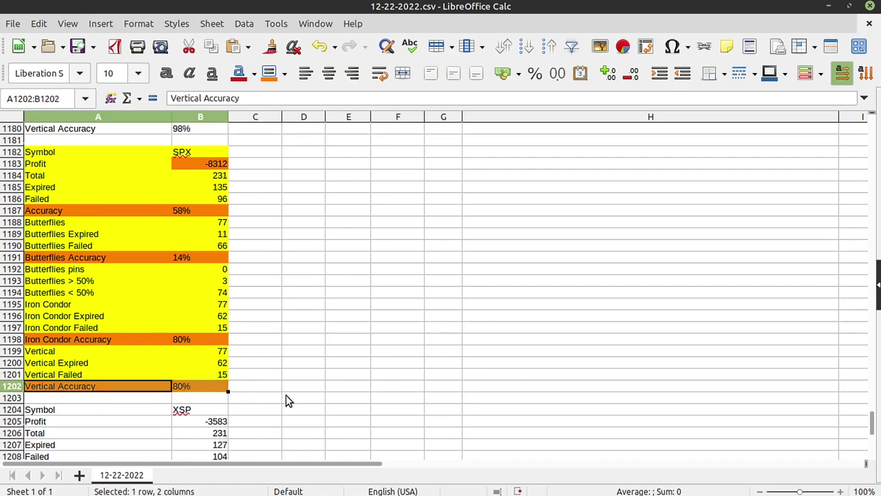
pyautogui.moveTo(127, 339); pyautogui.dragTo(194, 342)
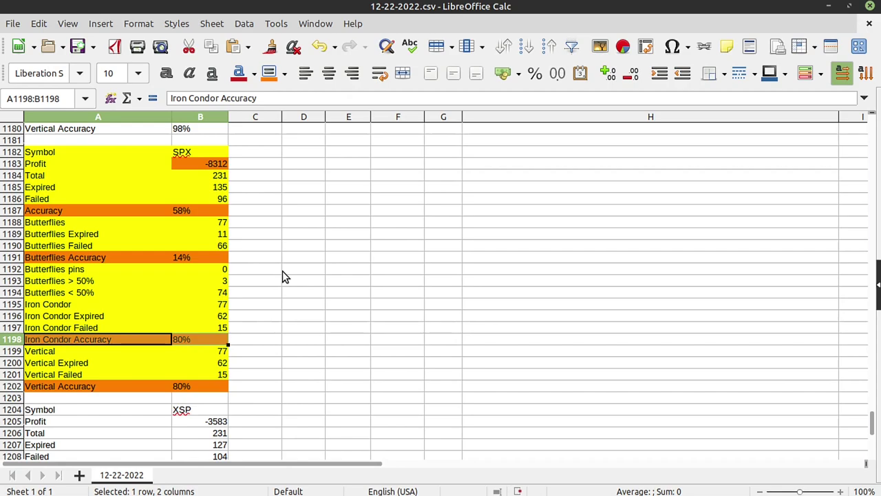
pyautogui.click(248, 362)
# Step: Point out the Iron Condor, Vertical and Butterflies Accuracy rows, then close 12-22-2022.csv
pyautogui.moveTo(177, 339); pyautogui.dragTo(135, 337)
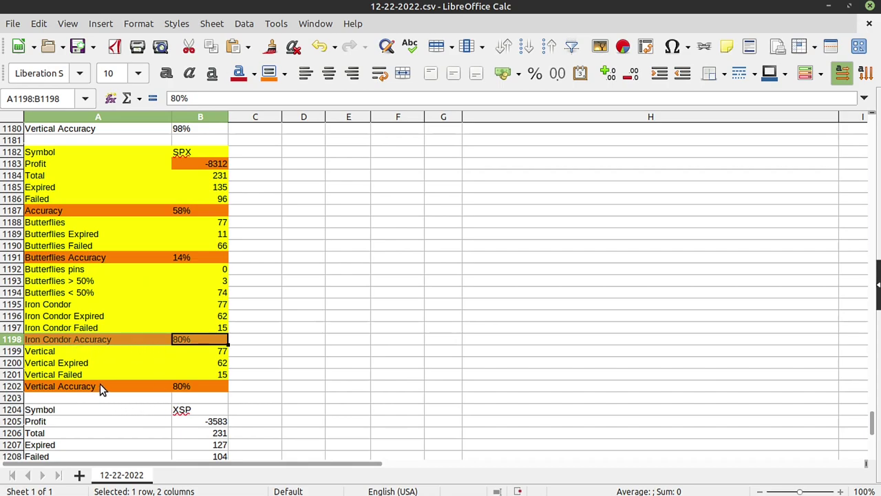
pyautogui.moveTo(101, 385); pyautogui.dragTo(207, 384)
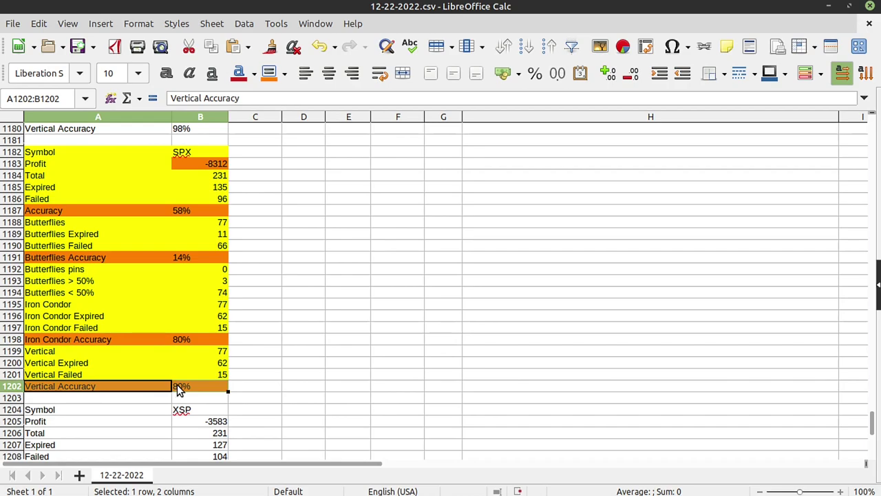
pyautogui.moveTo(142, 256); pyautogui.dragTo(189, 257)
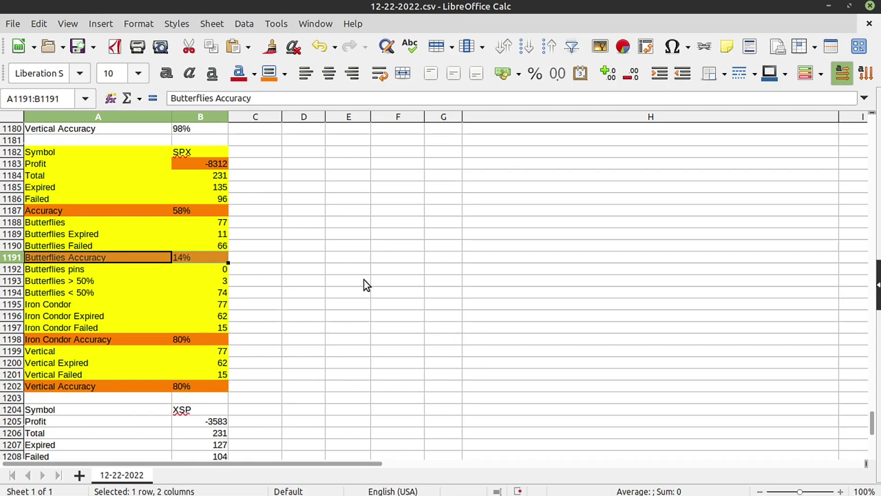
pyautogui.click(869, 23)
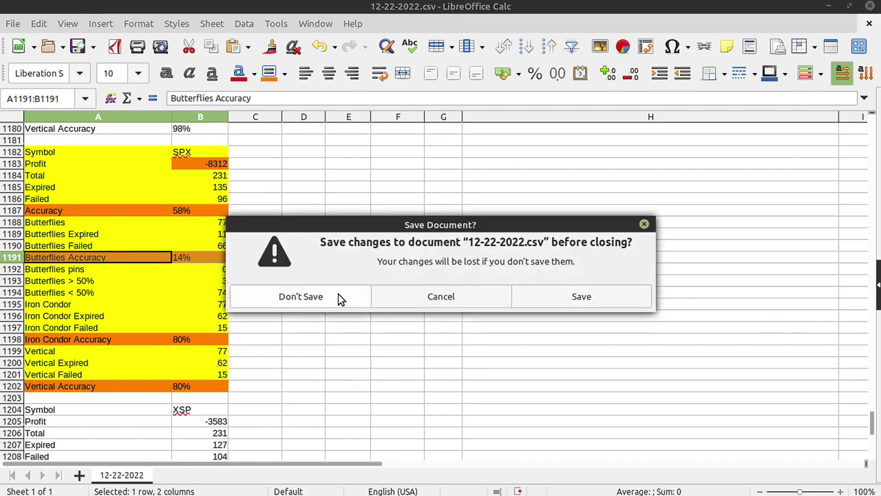
# Step: Discard 12-22-2022.csv changes and open 12-19-2022.csv from Nemo with default import settings
pyautogui.click(338, 298)
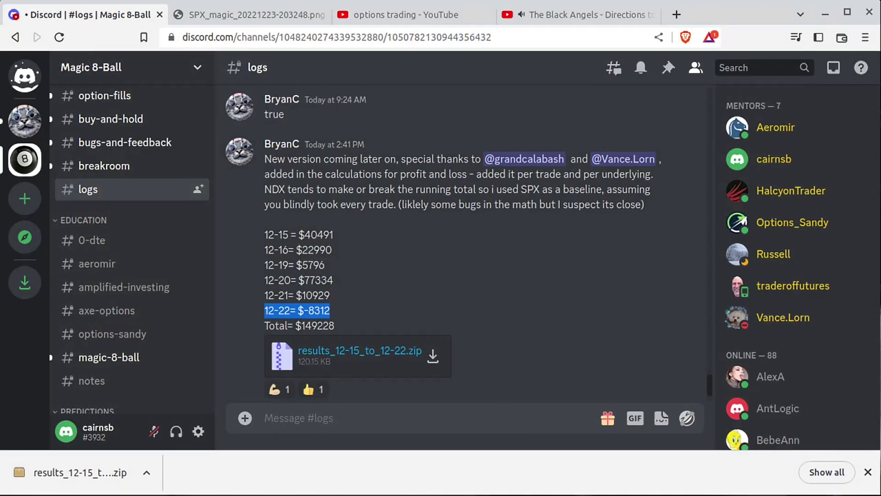
pyautogui.hotkey('alt', 'Tab')
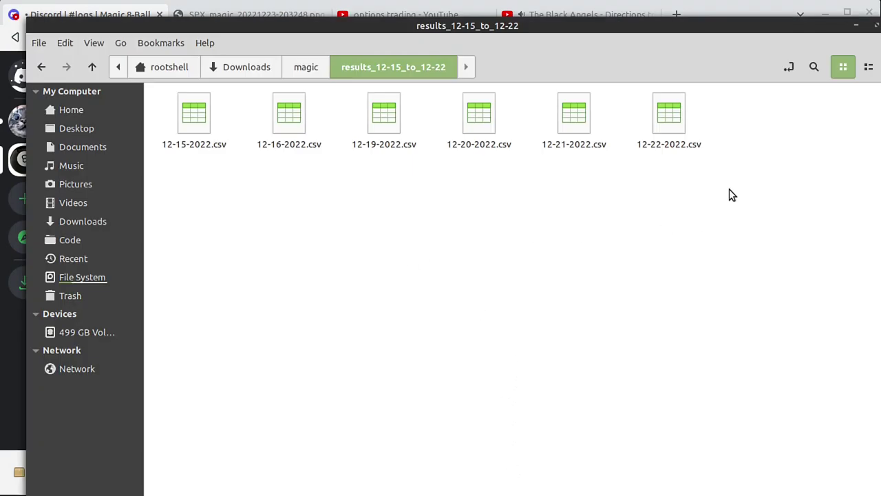
pyautogui.click(397, 125)
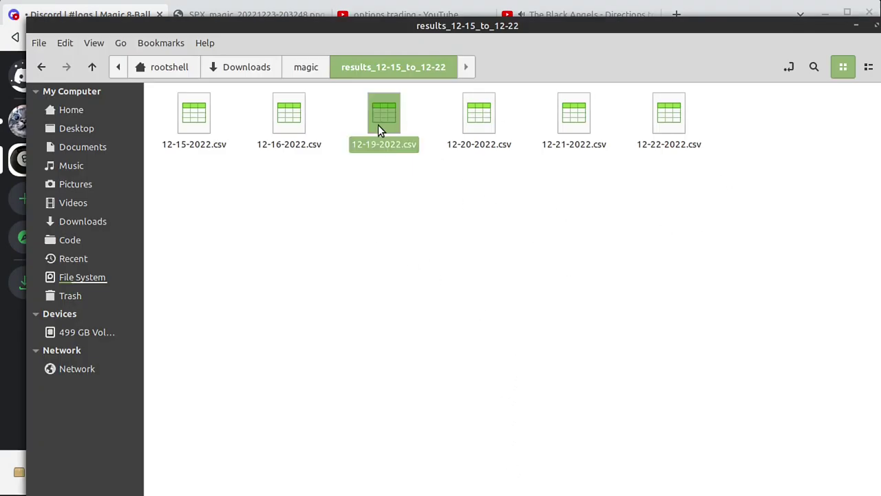
pyautogui.doubleClick(377, 124)
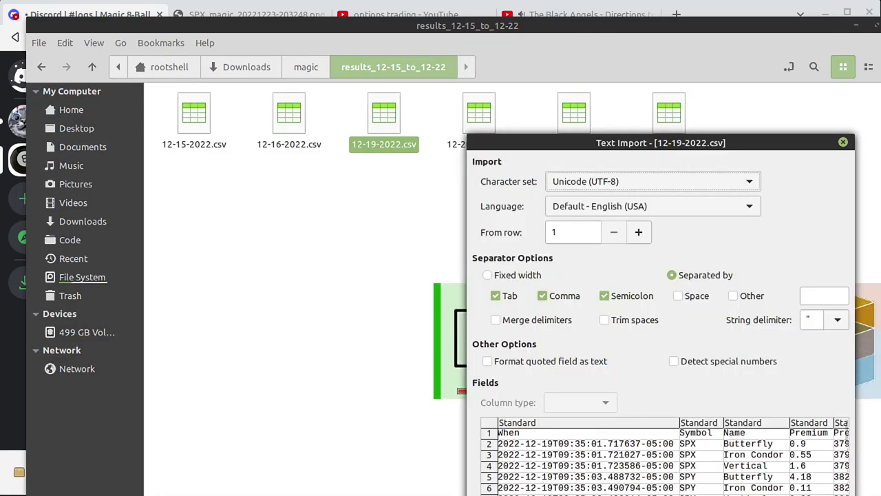
pyautogui.press('Return')
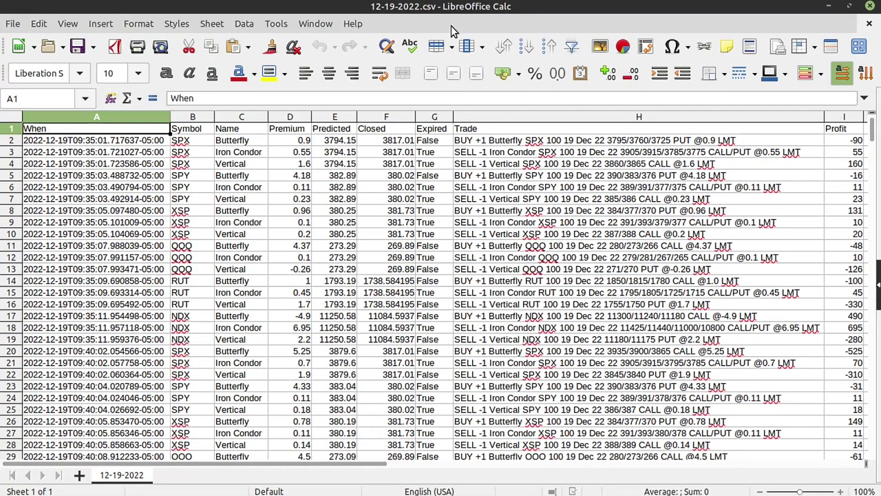
# Step: Scroll to the summary area and inspect the Total Profit value 46470.91 without changing it
pyautogui.moveTo(873, 133); pyautogui.dragTo(869, 417)
pyautogui.click(198, 361)
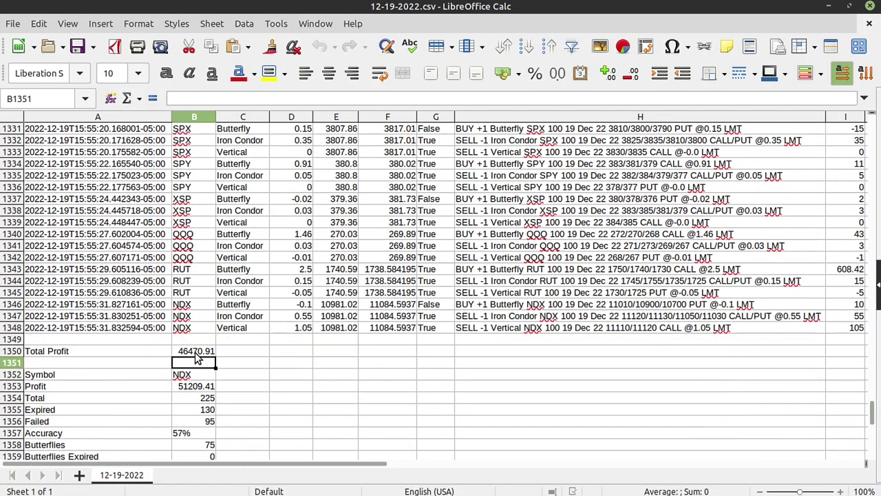
pyautogui.click(196, 353)
pyautogui.click(187, 99)
pyautogui.doubleClick(187, 98)
pyautogui.click(259, 373)
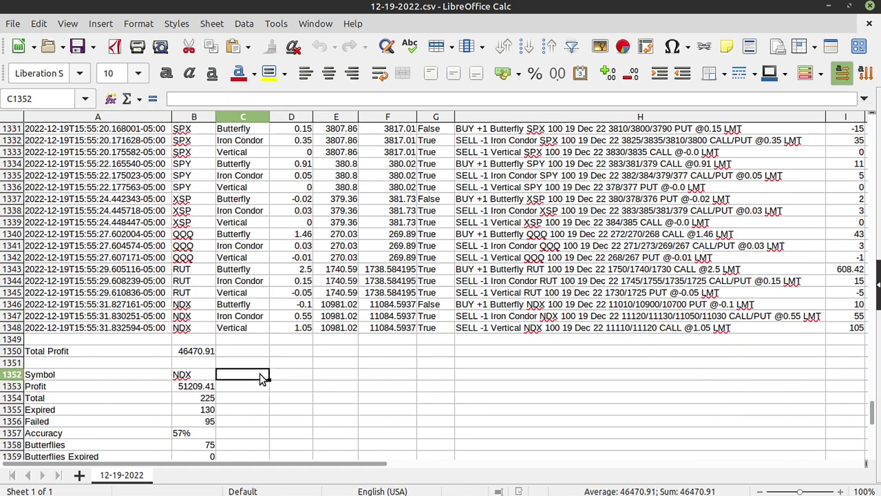
# Step: Scroll down to the SPX summary and select A1396:B1416
pyautogui.scroll(-5, 241, 344)
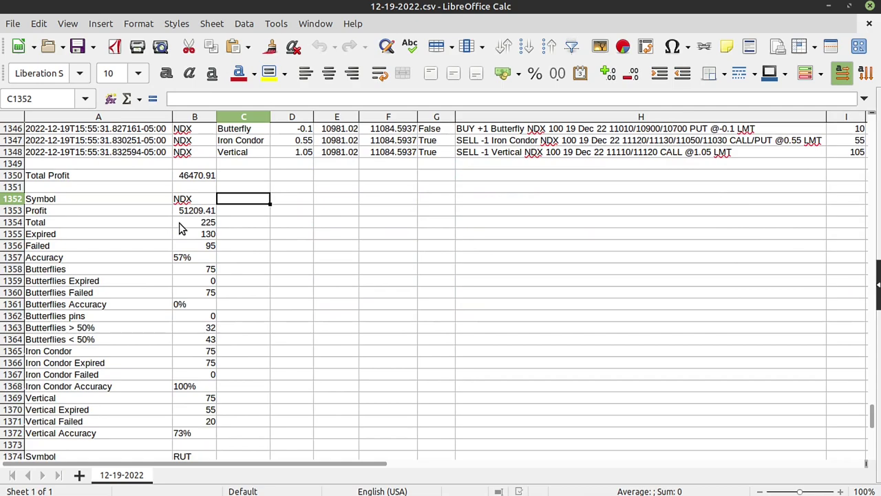
pyautogui.scroll(-1, 179, 229)
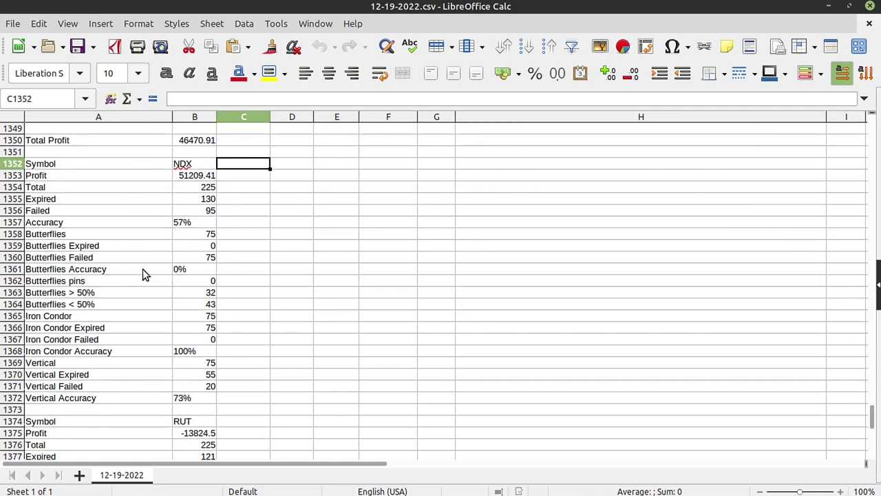
pyautogui.moveTo(139, 274); pyautogui.dragTo(207, 271)
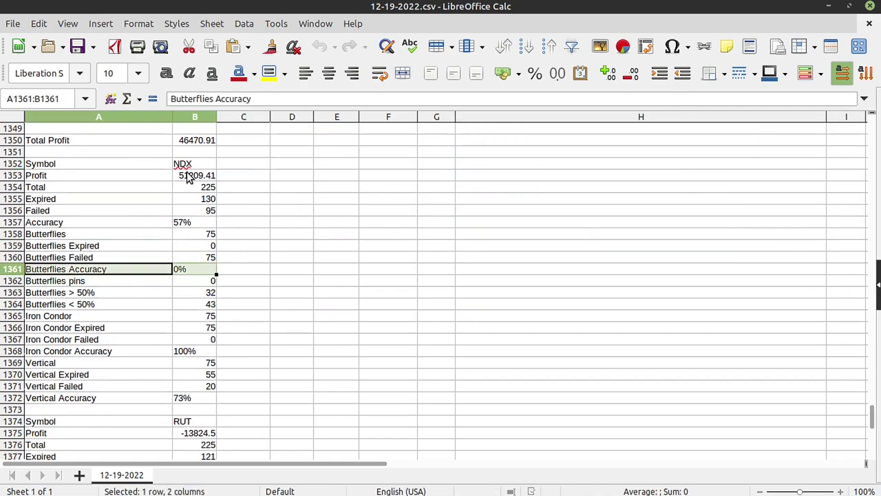
pyautogui.scroll(-10, 218, 277)
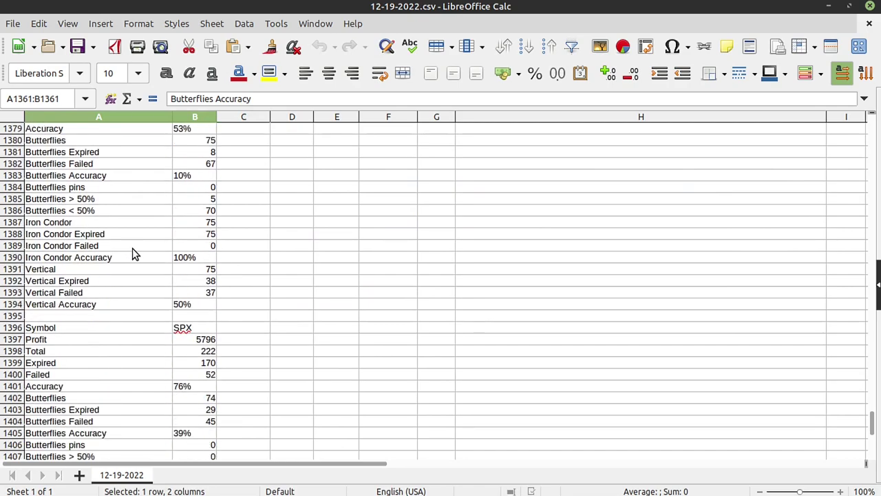
pyautogui.scroll(-3, 135, 246)
pyautogui.moveTo(102, 221); pyautogui.dragTo(199, 420)
# Step: Fill the SPX block yellow and the Butterflies Accuracy row orange
pyautogui.click(269, 73)
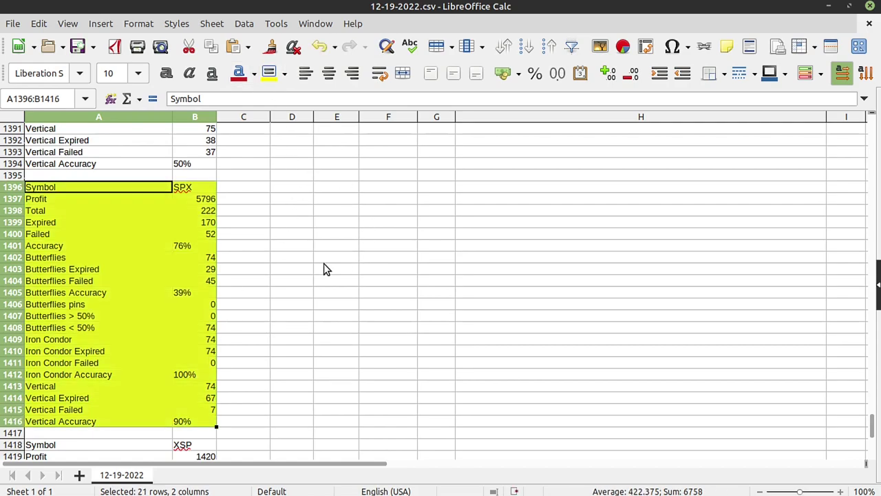
pyautogui.click(321, 262)
pyautogui.moveTo(110, 291); pyautogui.dragTo(183, 295)
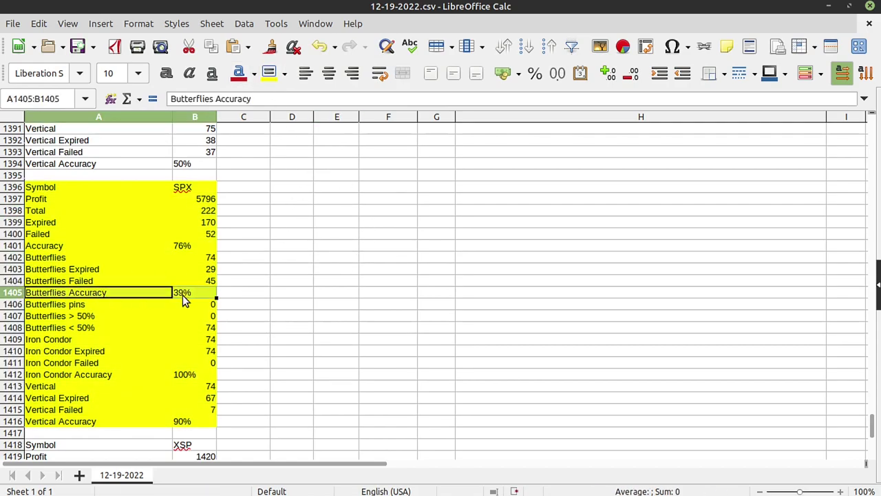
pyautogui.click(284, 73)
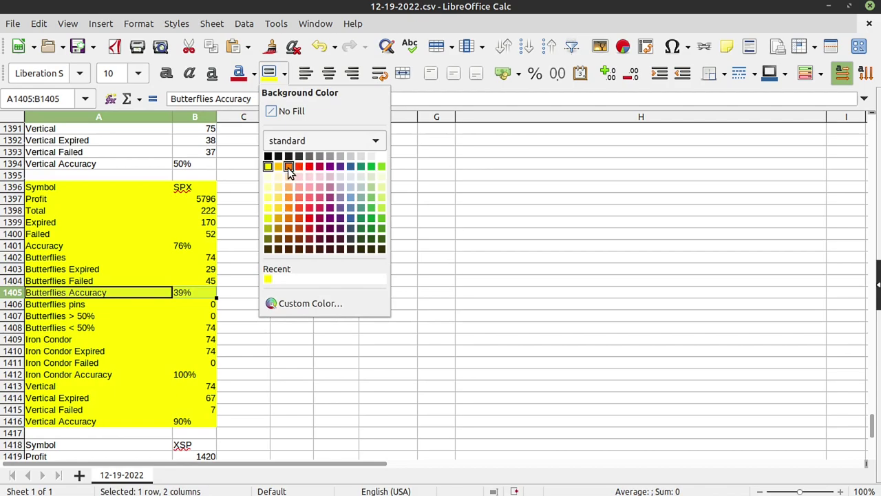
pyautogui.click(300, 167)
pyautogui.click(243, 269)
# Step: Fill the Accuracy, Iron Condor Accuracy, Vertical Accuracy and Symbol rows orange
pyautogui.click(118, 246)
pyautogui.moveTo(117, 245); pyautogui.dragTo(189, 242)
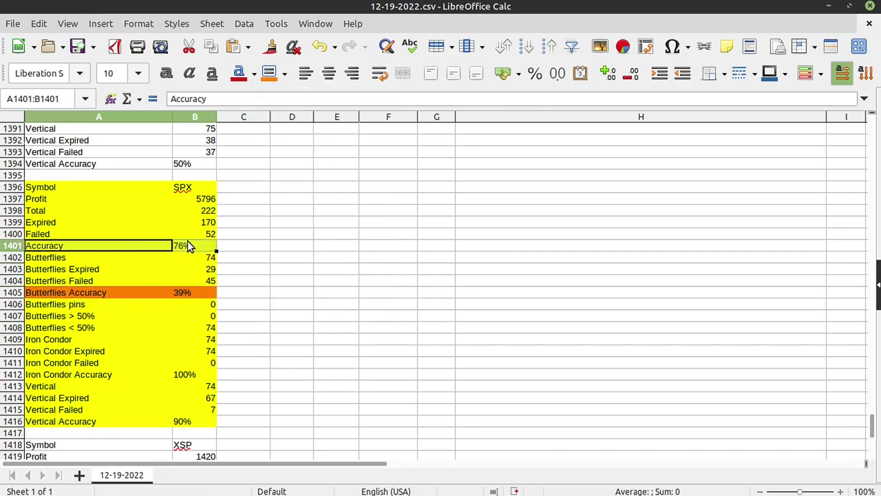
pyautogui.click(268, 73)
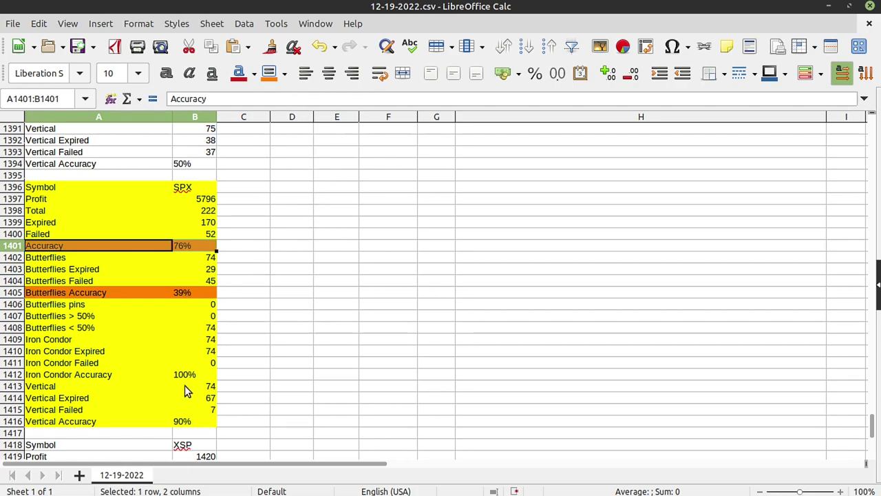
pyautogui.moveTo(125, 376); pyautogui.dragTo(207, 377)
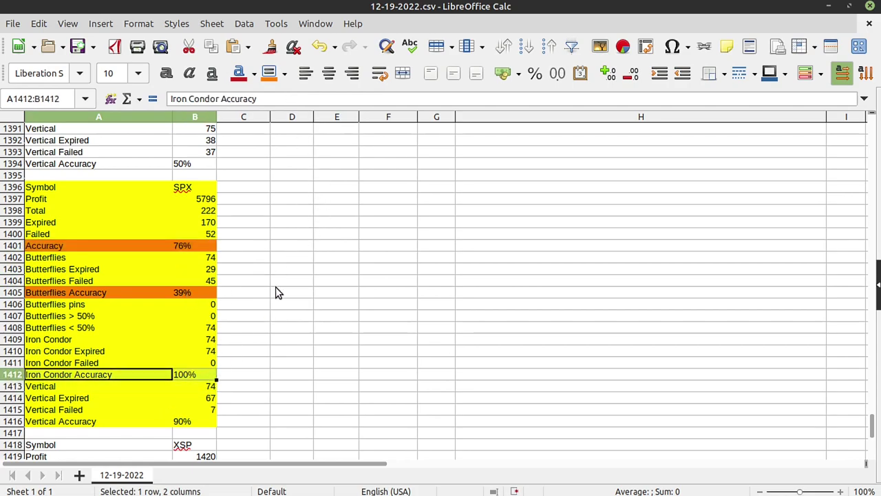
pyautogui.click(268, 73)
pyautogui.moveTo(163, 420); pyautogui.dragTo(206, 421)
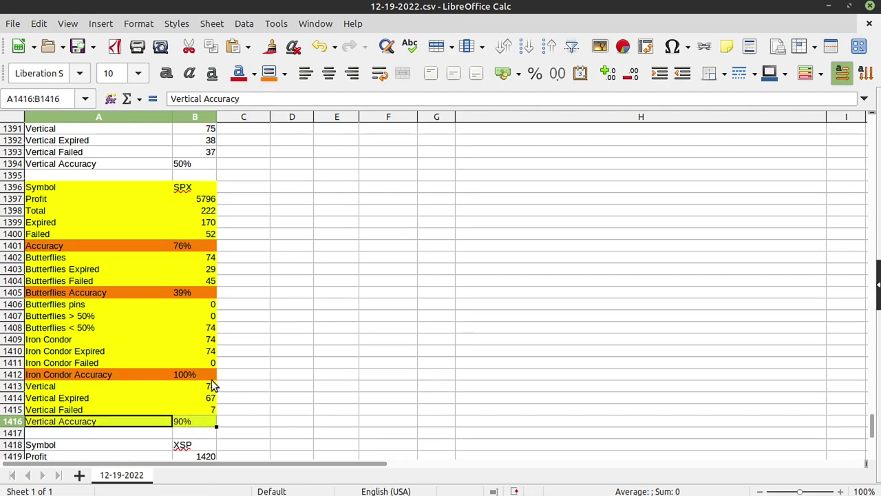
pyautogui.click(268, 73)
pyautogui.click(297, 315)
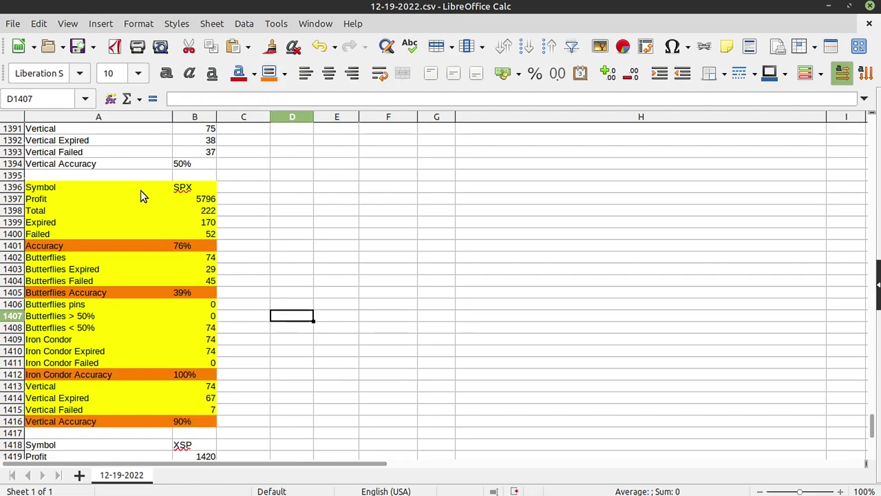
pyautogui.moveTo(138, 196); pyautogui.dragTo(203, 187)
pyautogui.click(267, 73)
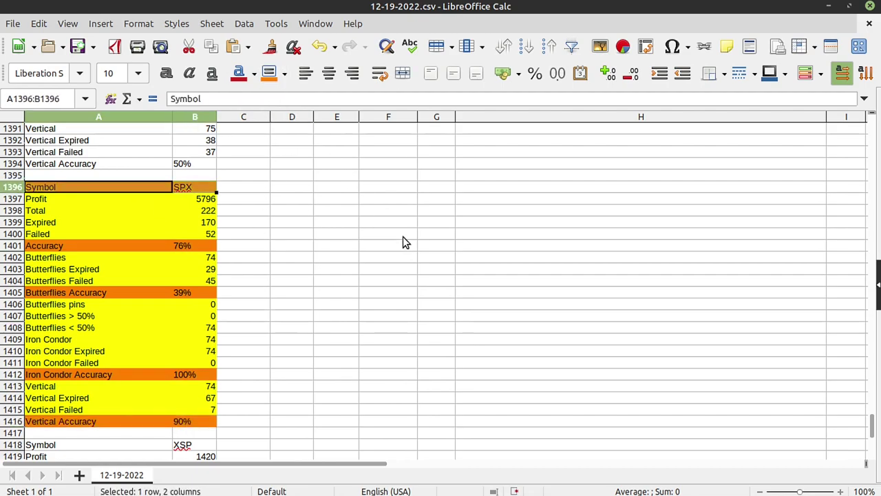
pyautogui.click(433, 317)
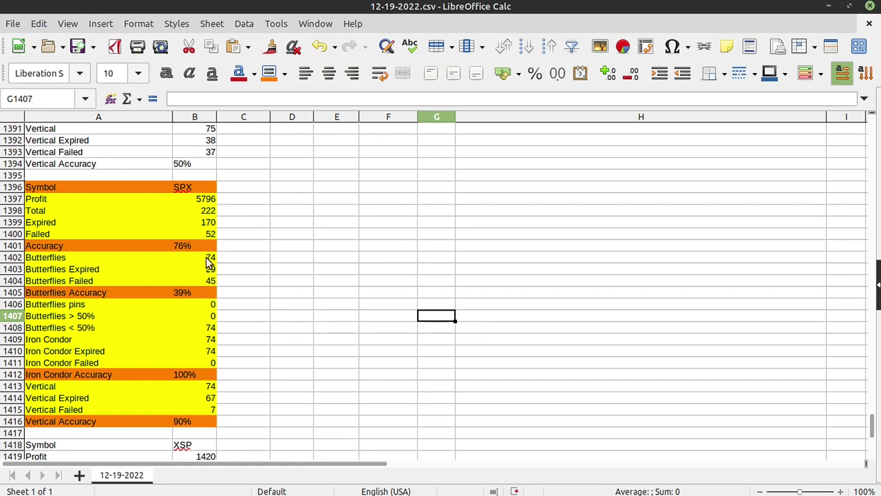
# Step: Scroll through the QQQ and SPY blocks, then reselect the SPX summary block
pyautogui.scroll(-1, 238, 309)
pyautogui.scroll(-12, 238, 304)
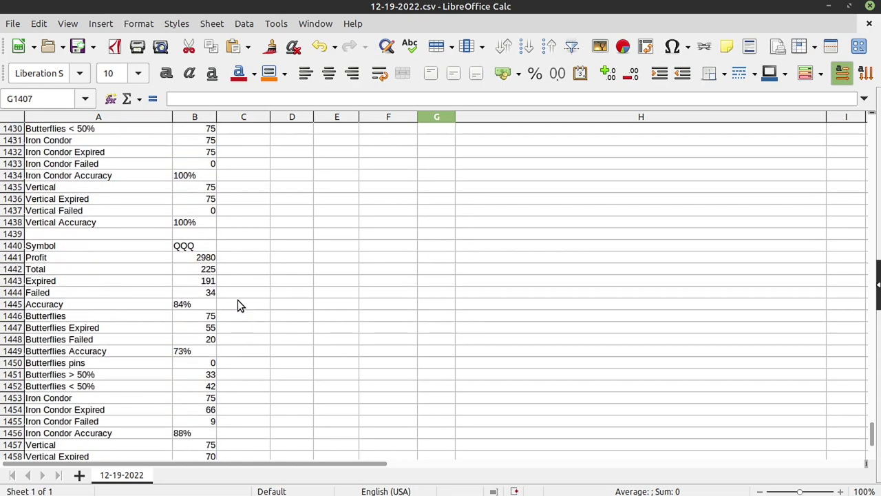
pyautogui.scroll(-2, 238, 299)
pyautogui.scroll(-4, 239, 301)
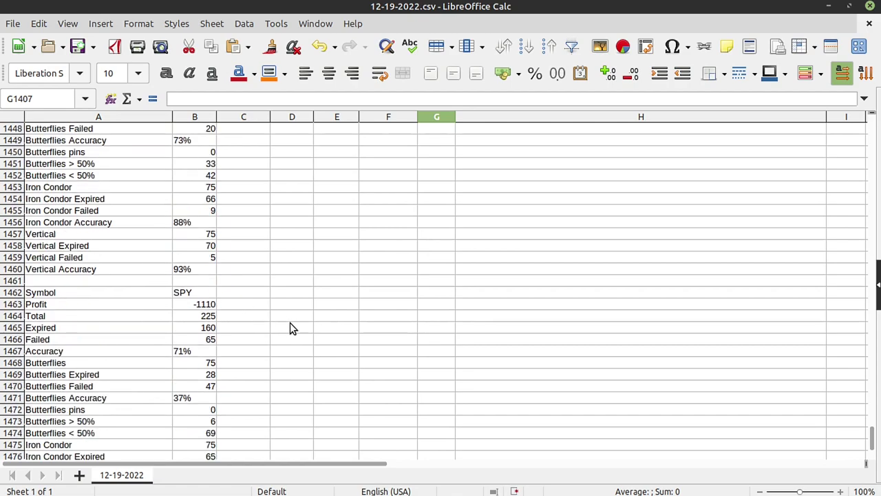
pyautogui.click(201, 296)
pyautogui.scroll(-3, 305, 310)
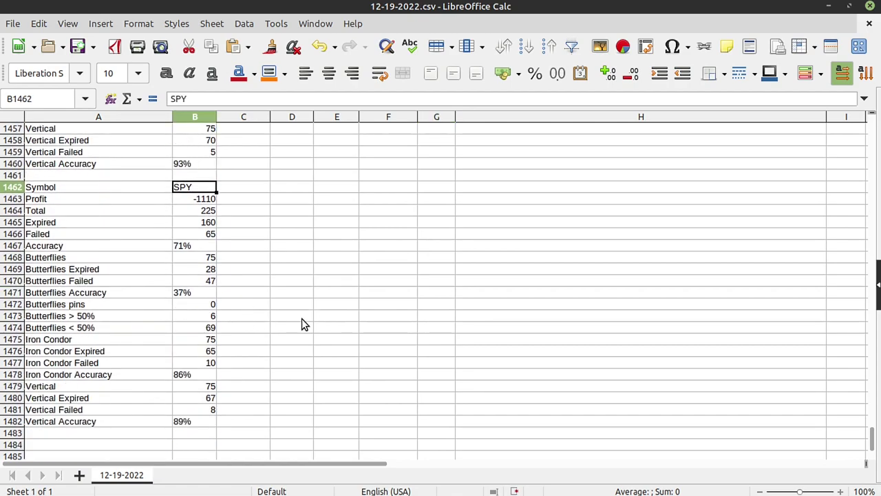
pyautogui.scroll(19, 301, 315)
pyautogui.scroll(4, 295, 292)
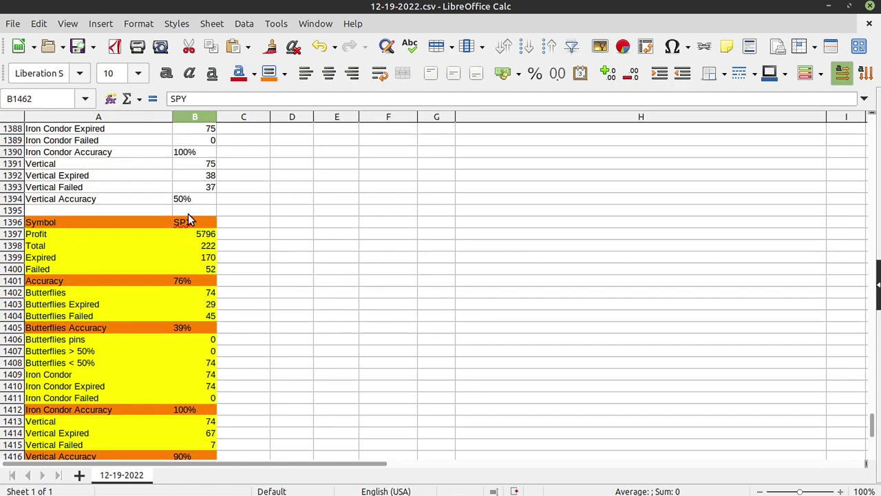
pyautogui.scroll(-2, 252, 309)
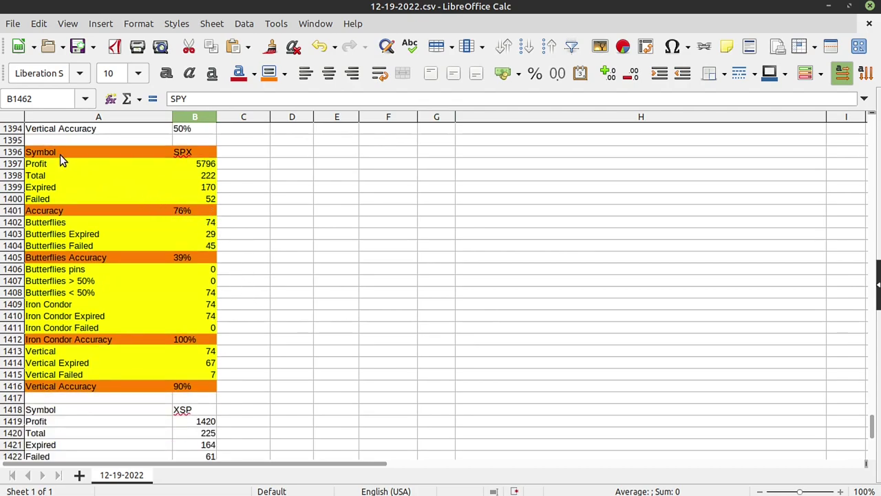
pyautogui.moveTo(60, 155); pyautogui.dragTo(199, 387)
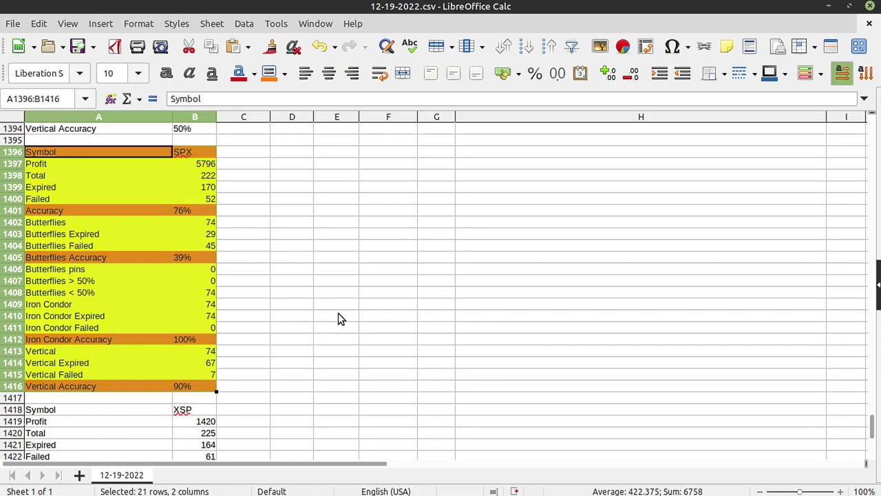
pyautogui.click(290, 294)
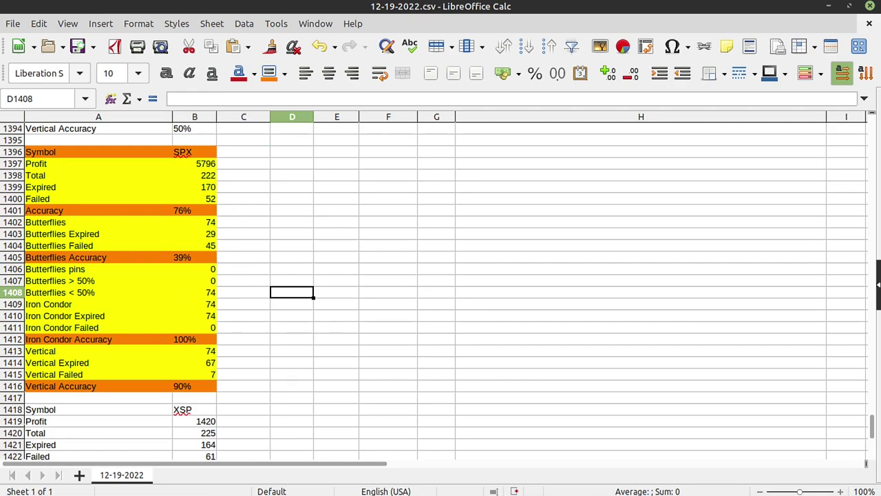
# Step: Switch to Brave, dismiss the downloads notice, and show the 'options trading' YouTube results
pyautogui.hotkey('alt', 'Tab')
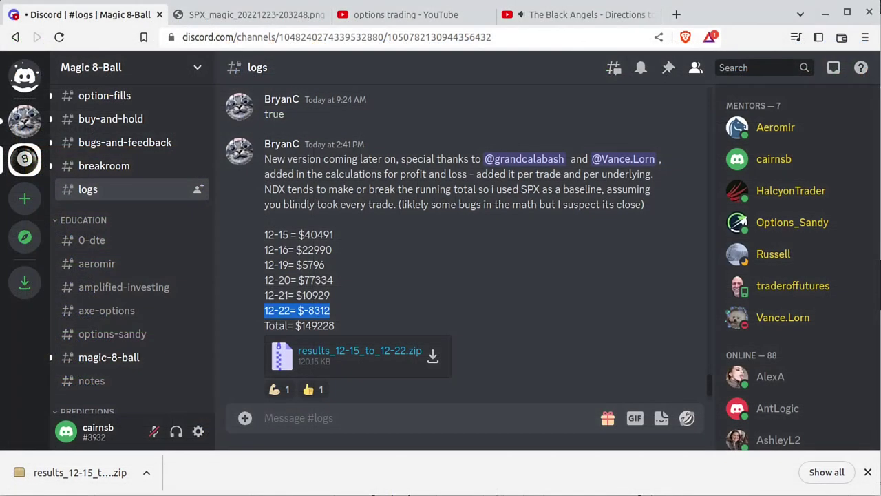
pyautogui.click(869, 475)
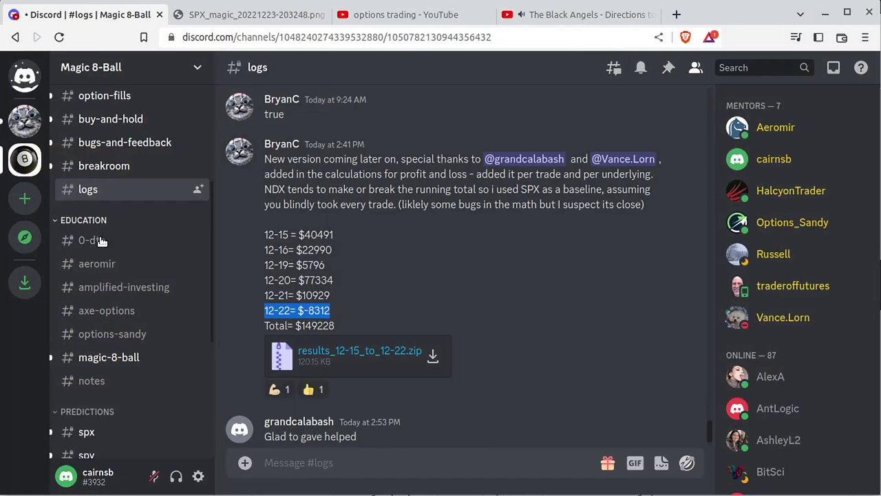
pyautogui.click(437, 22)
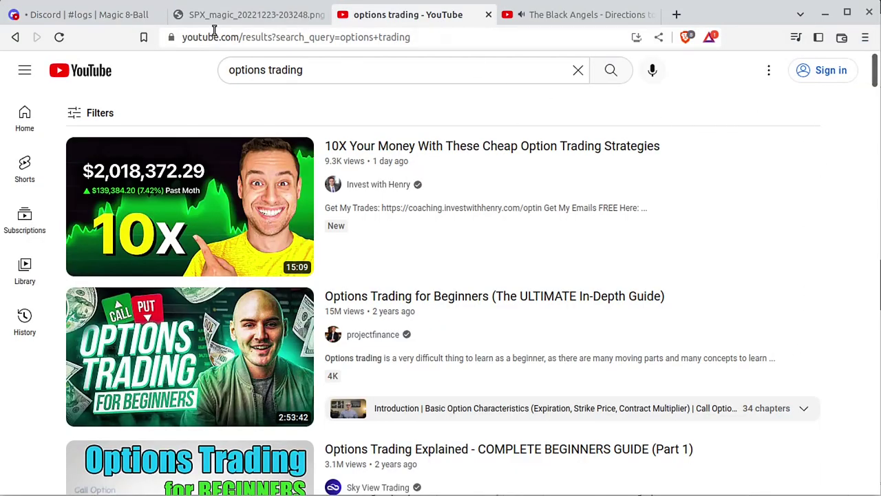
# Step: Back in Discord, read the #0-dte, #aeromir and #amplified-investing channels
pyautogui.click(103, 20)
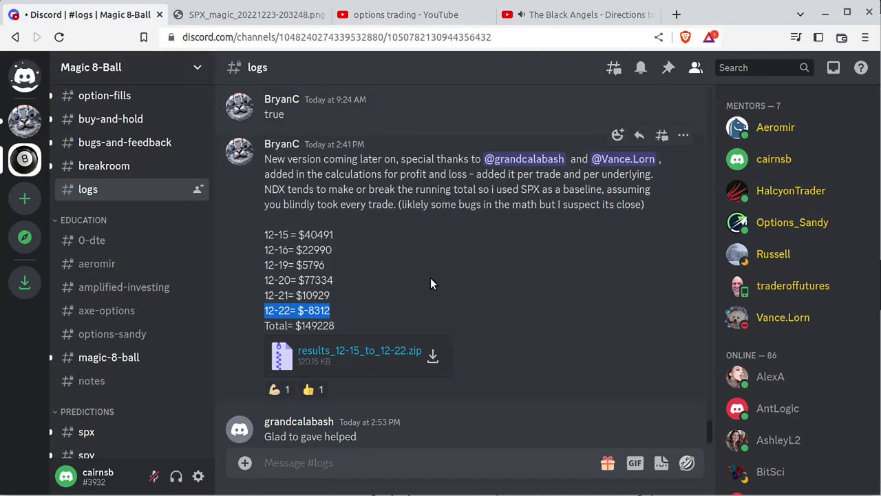
pyautogui.click(206, 238)
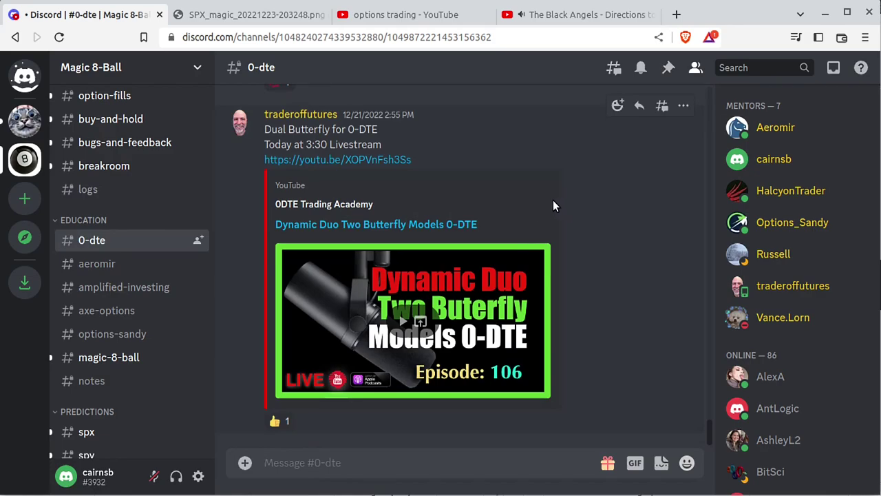
pyautogui.click(118, 264)
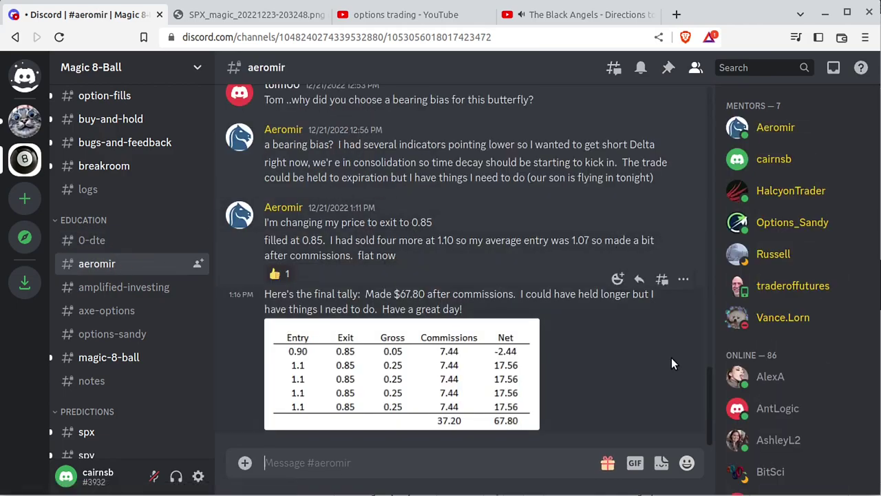
pyautogui.click(134, 294)
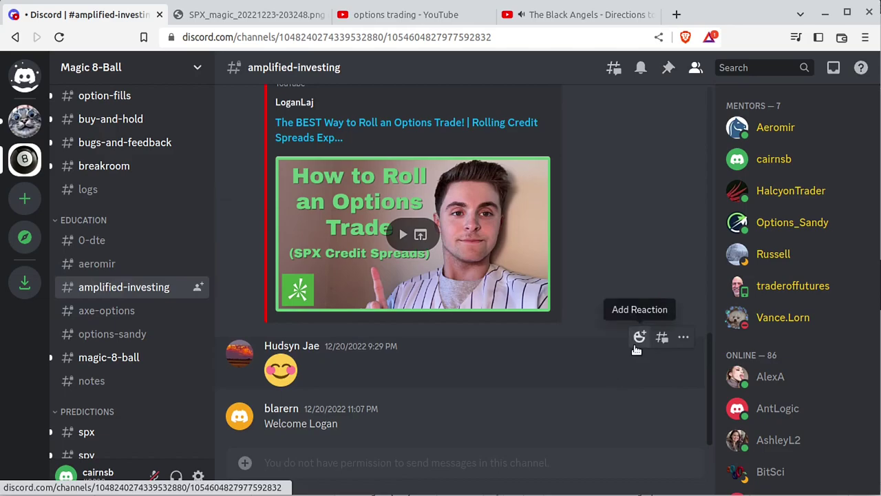
# Step: Open #axe-options and bring up the context menu for its YouTube videos link
pyautogui.scroll(1, 606, 300)
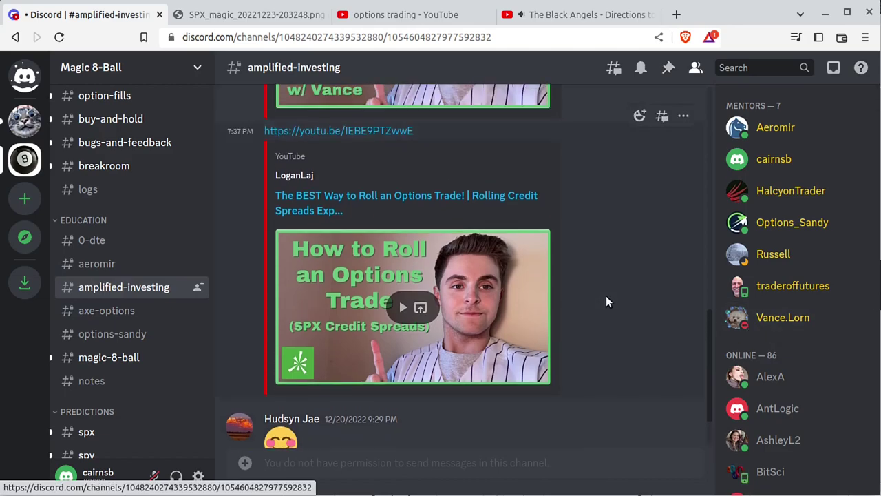
pyautogui.scroll(3, 606, 300)
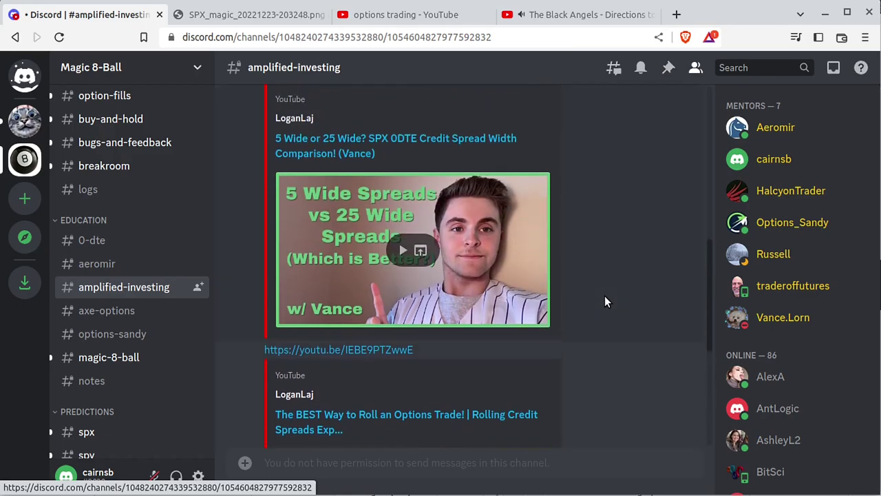
pyautogui.scroll(-3, 604, 301)
pyautogui.click(94, 307)
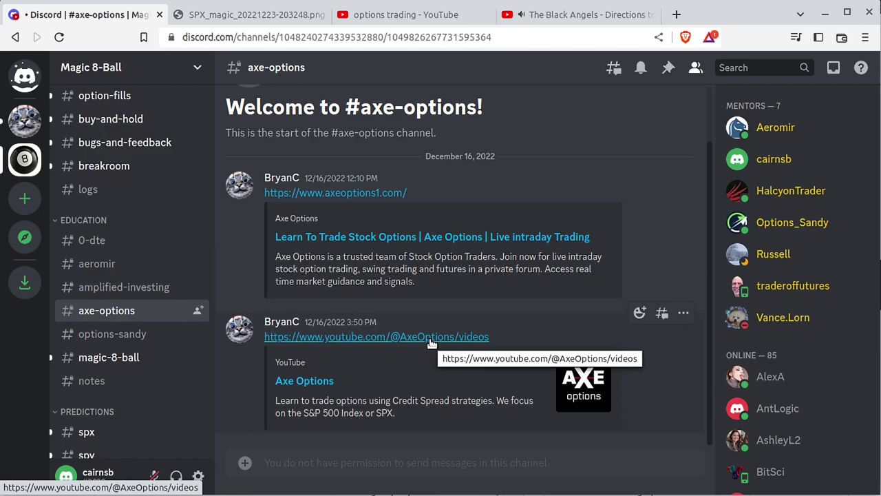
pyautogui.rightClick(422, 337)
# Step: Open the Axe Options YouTube link in a new tab and skim its videos list
pyautogui.click(490, 344)
pyautogui.click(223, 15)
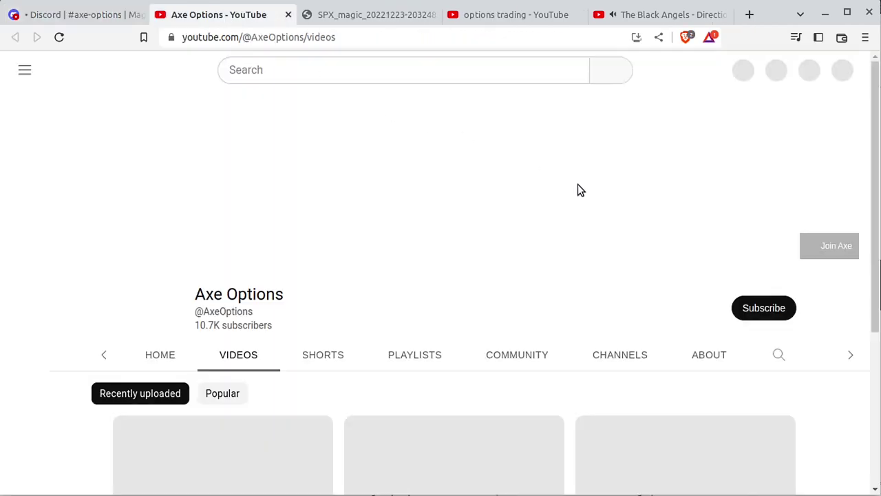
pyautogui.scroll(-3, 579, 184)
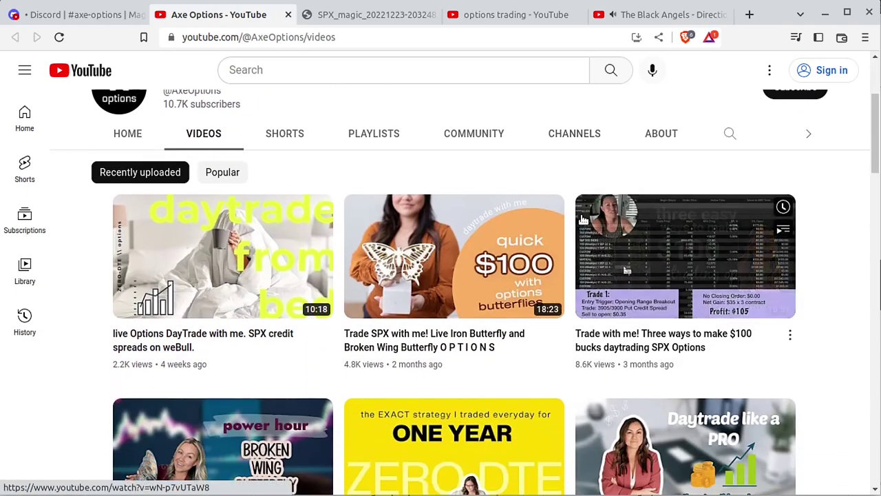
pyautogui.click(82, 15)
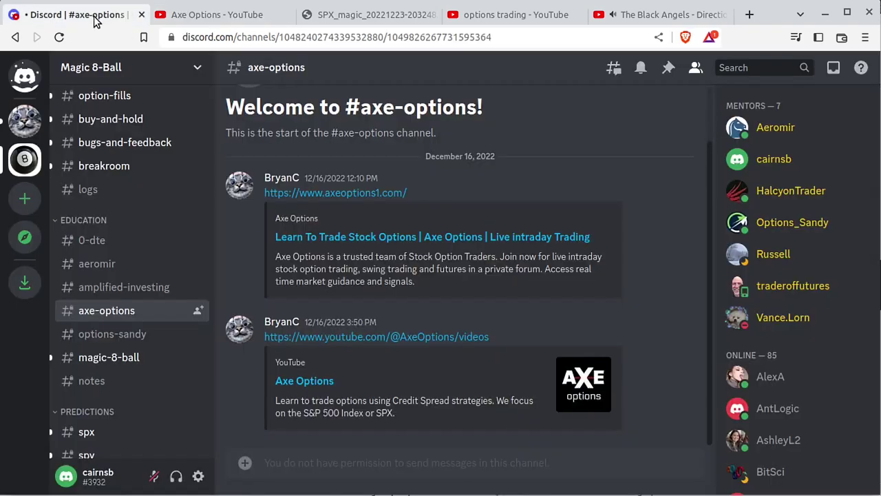
# Step: Read the About page: SPX credit spreads, joined Dec 19, 2019, 522,739 views
pyautogui.click(197, 17)
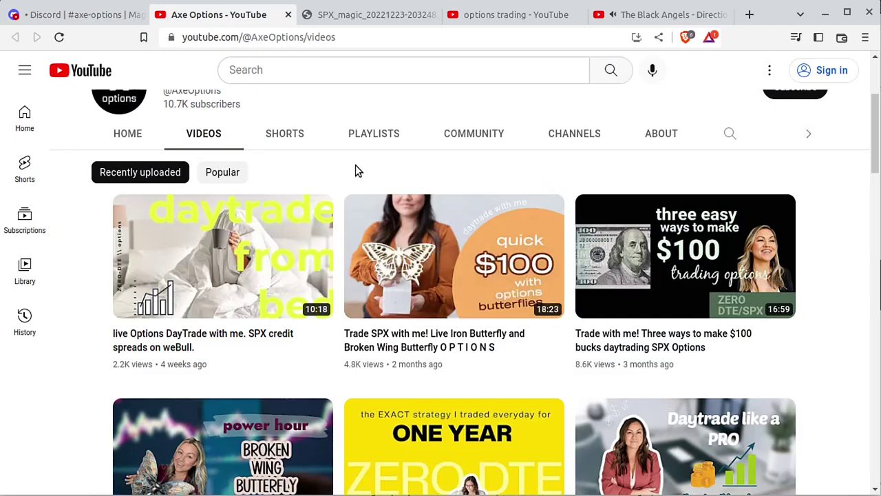
pyautogui.scroll(3, 318, 174)
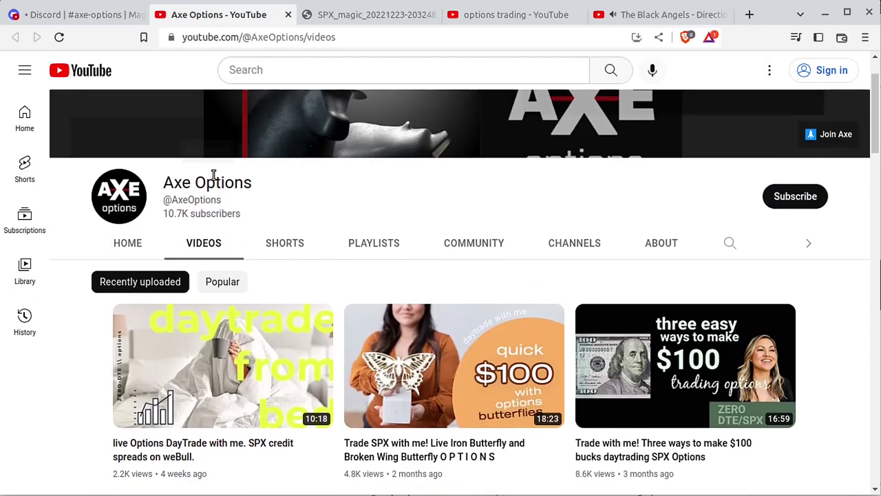
pyautogui.click(656, 247)
pyautogui.scroll(-3, 238, 393)
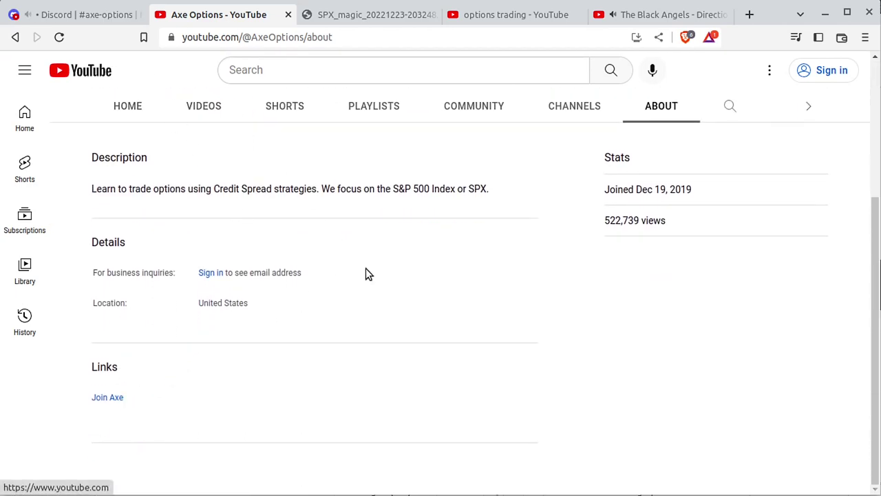
pyautogui.scroll(3, 386, 317)
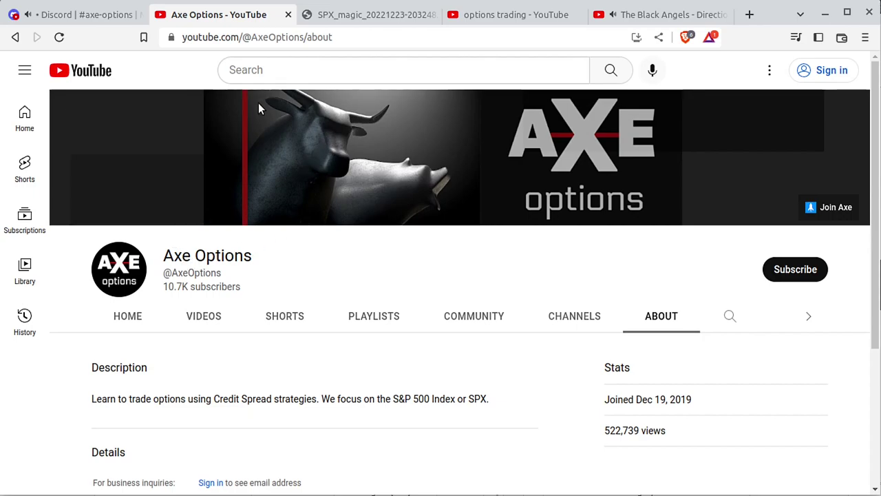
# Step: Go from #axe-options to the #options-sandy and #magic-8-ball mentor channels
pyautogui.click(96, 15)
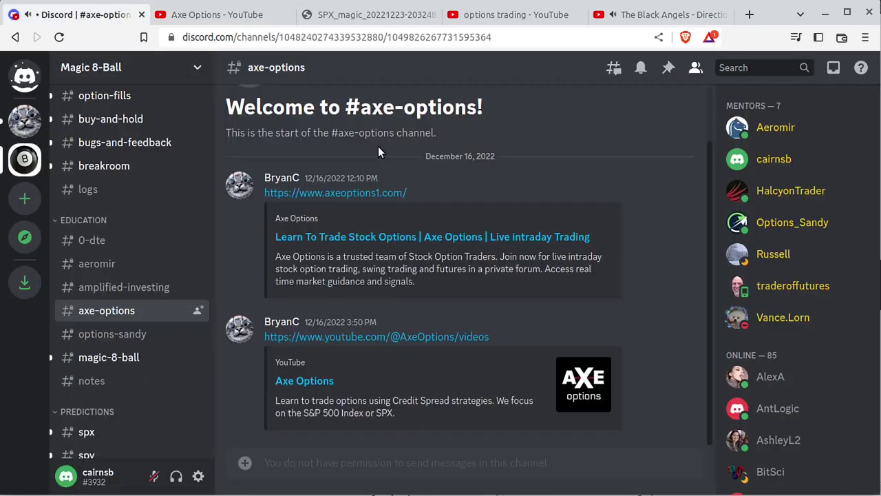
pyautogui.click(148, 334)
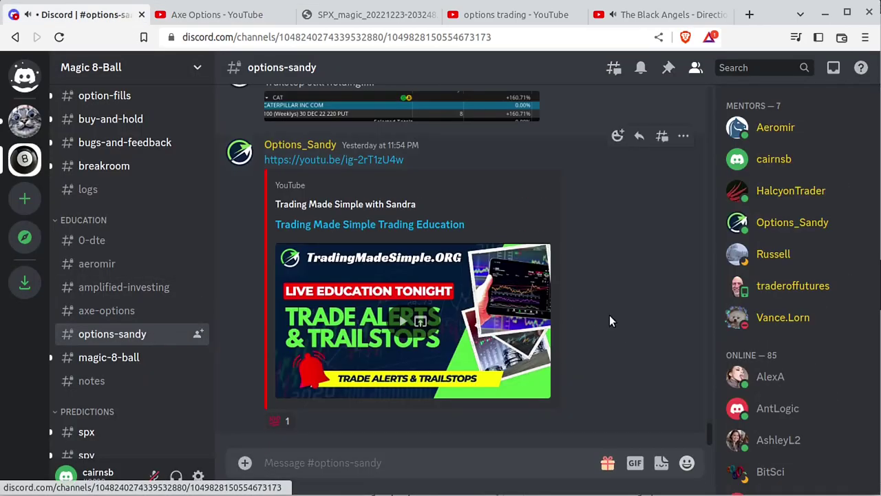
pyautogui.click(144, 356)
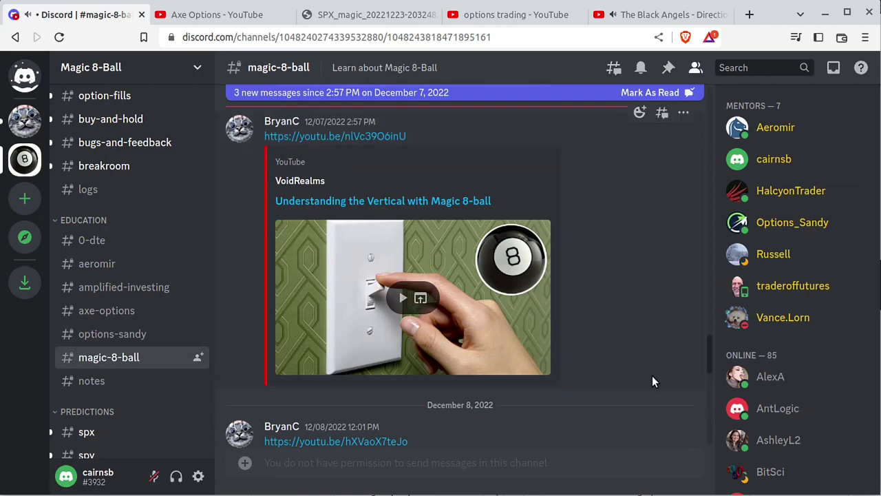
# Step: Scroll #magic-8-ball to its latest video post, then return to the 'options trading' YouTube results
pyautogui.moveTo(709, 359); pyautogui.dragTo(701, 457)
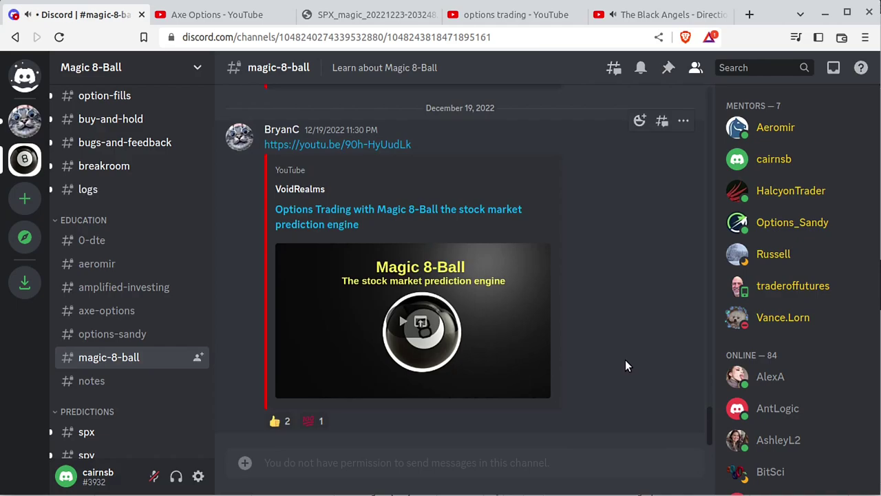
pyautogui.scroll(5, 134, 199)
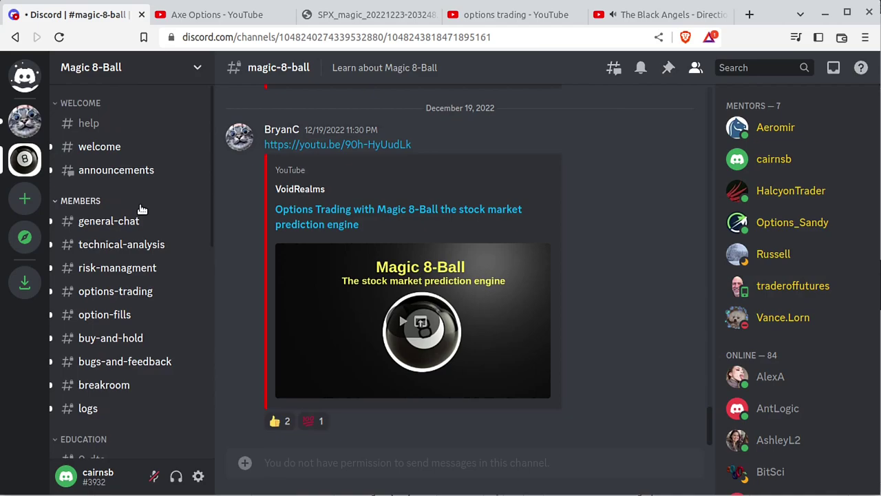
pyautogui.scroll(-5, 142, 209)
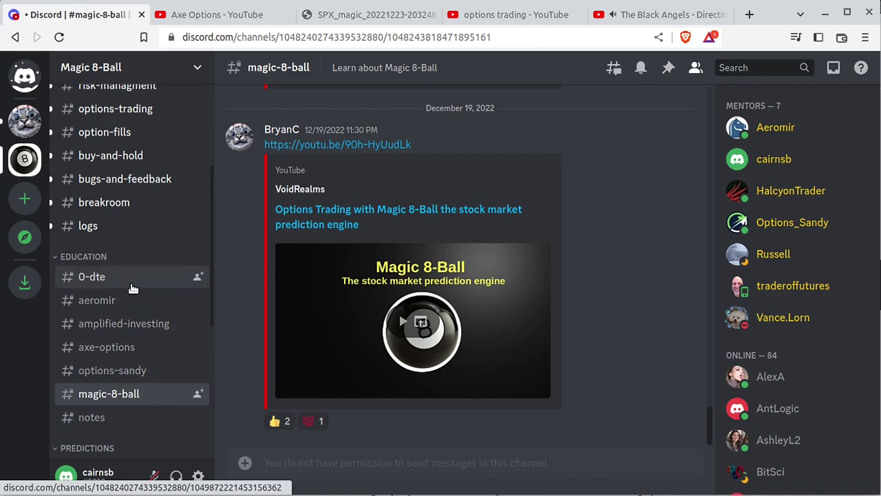
pyautogui.scroll(3, 133, 288)
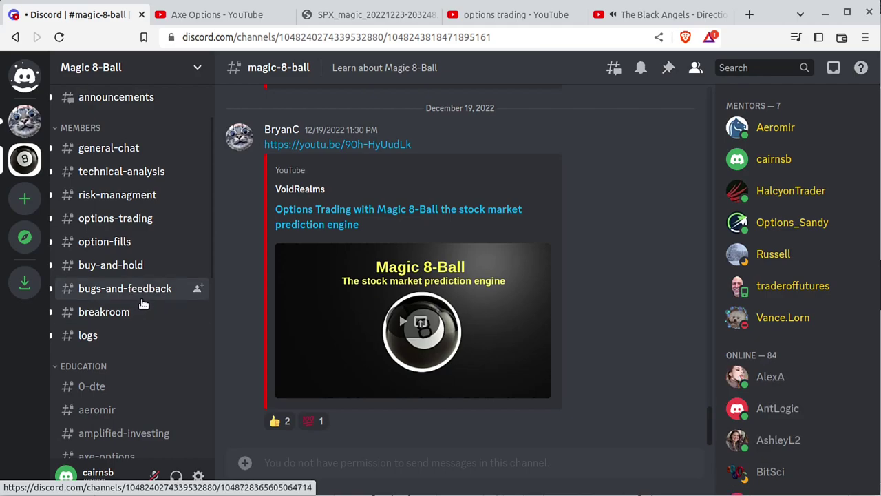
pyautogui.click(529, 19)
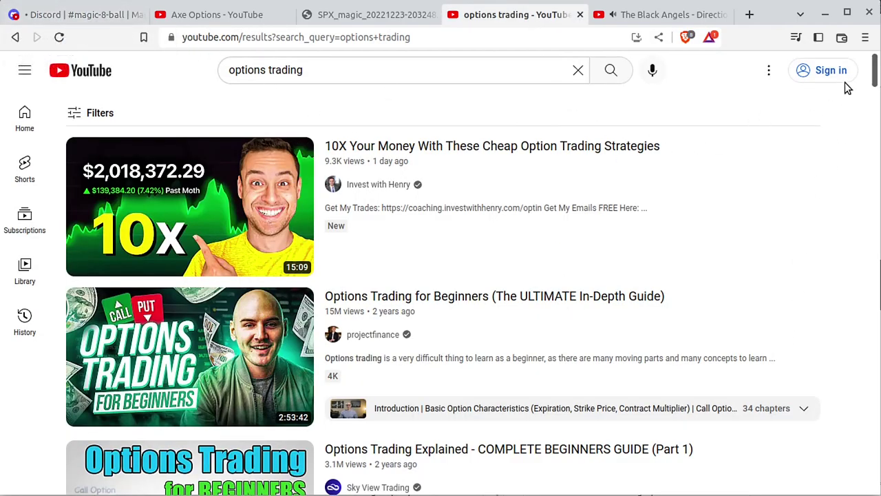
# Step: Scroll the YouTube results, then return to Discord's #magic-8-ball and scroll the sidebar to PREDICTIONS
pyautogui.moveTo(875, 71); pyautogui.dragTo(666, 23)
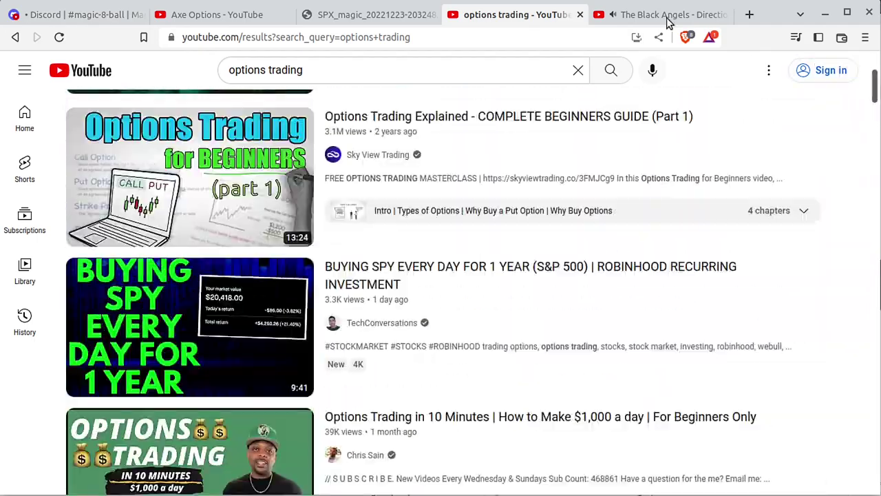
pyautogui.click(78, 17)
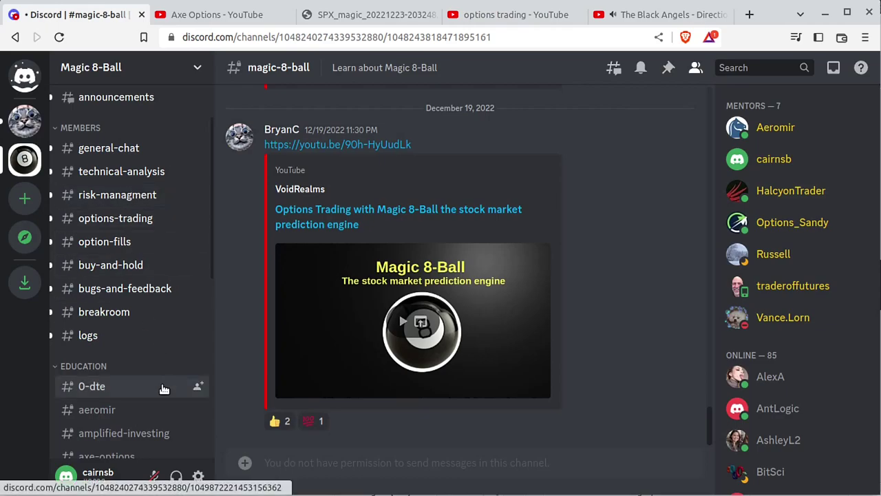
pyautogui.scroll(-5, 149, 328)
# Step: Open the #spx 15:47:35 prediction and select its three Iron Condor trade lines
pyautogui.click(103, 286)
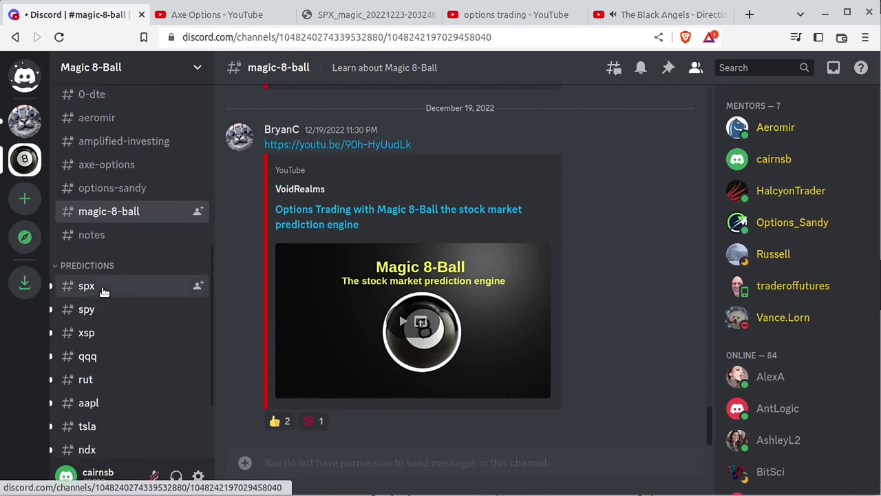
pyautogui.moveTo(708, 417); pyautogui.dragTo(707, 433)
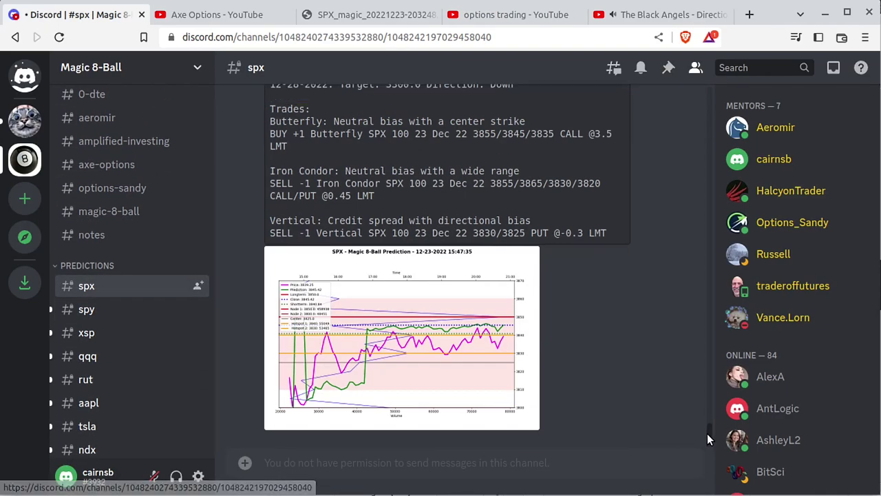
pyautogui.scroll(2, 360, 305)
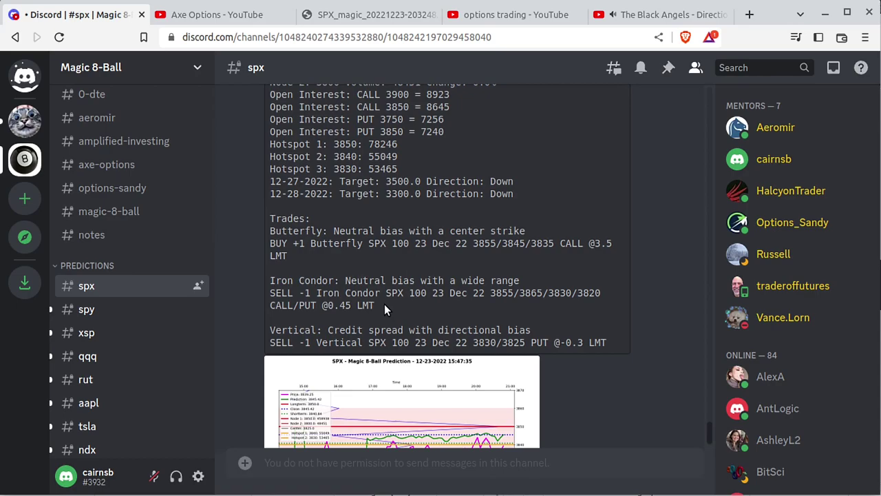
pyautogui.moveTo(378, 303); pyautogui.dragTo(266, 280)
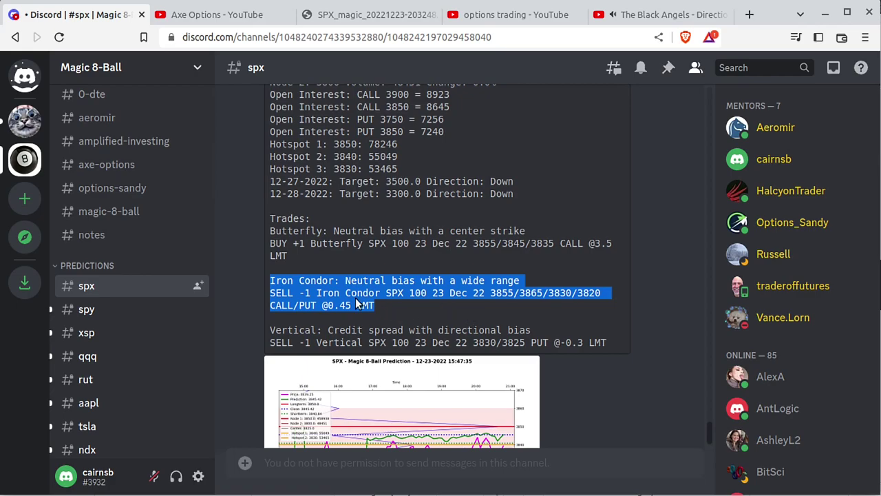
pyautogui.moveTo(374, 306); pyautogui.dragTo(268, 280)
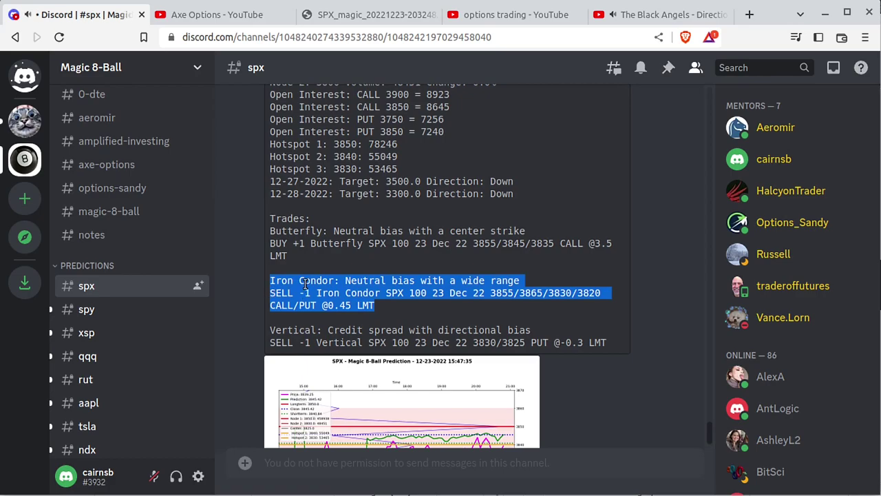
pyautogui.click(380, 309)
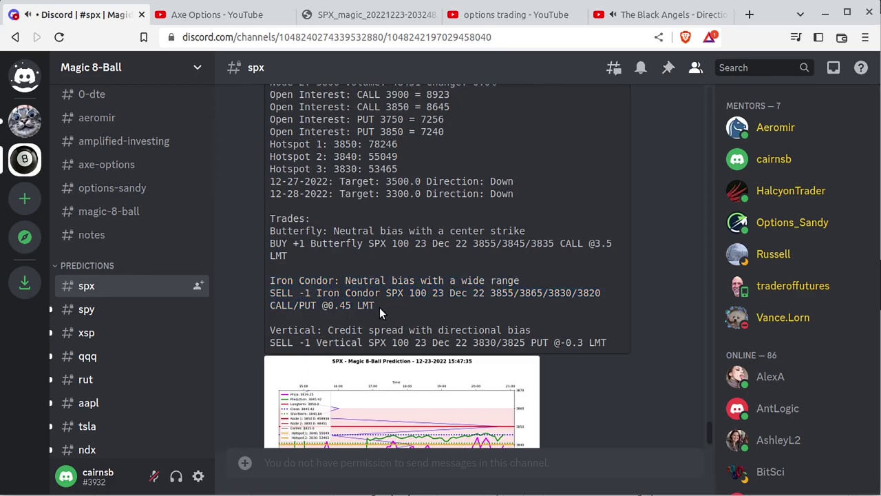
pyautogui.tripleClick(354, 303)
pyautogui.click(349, 304)
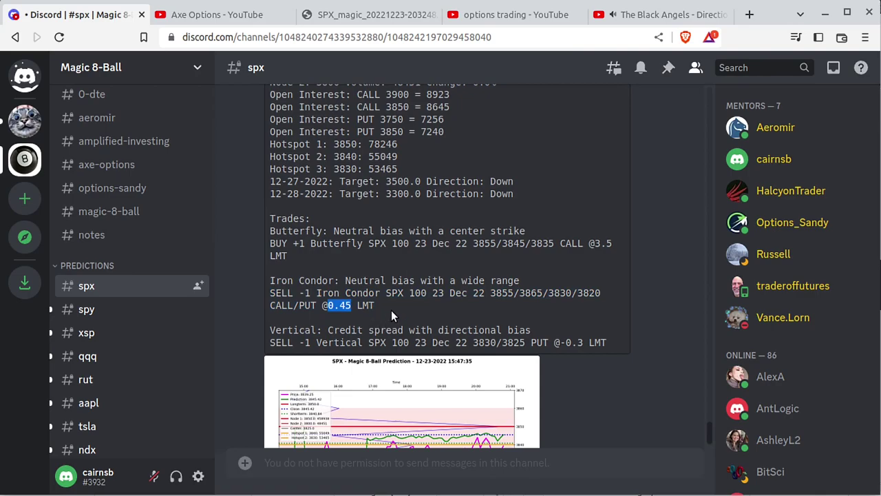
pyautogui.moveTo(392, 307); pyautogui.dragTo(268, 279)
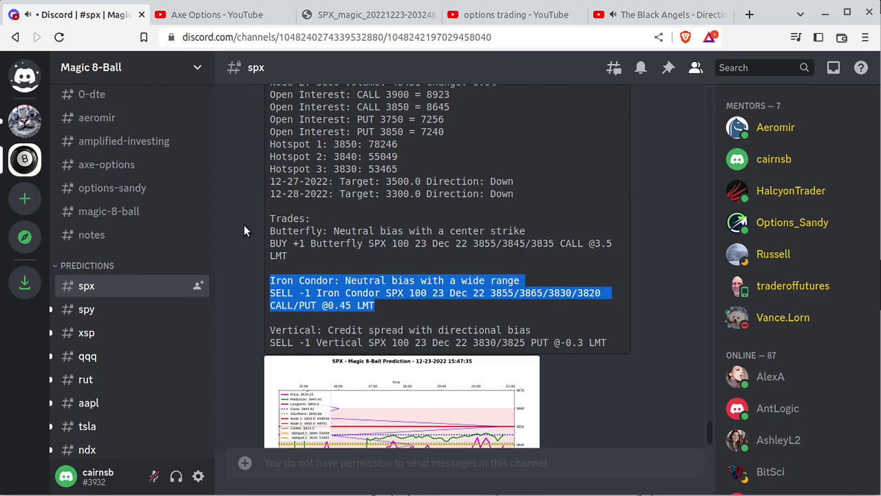
pyautogui.scroll(5, 197, 244)
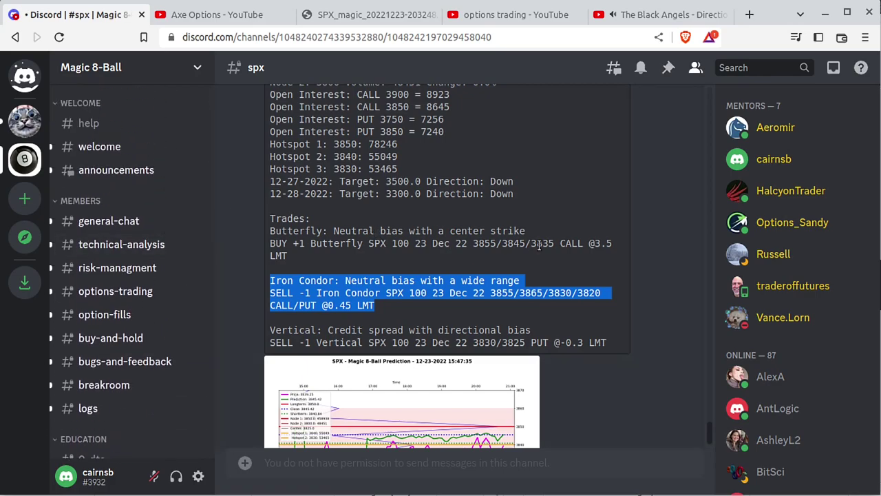
pyautogui.scroll(3, 529, 245)
pyautogui.scroll(3, 527, 241)
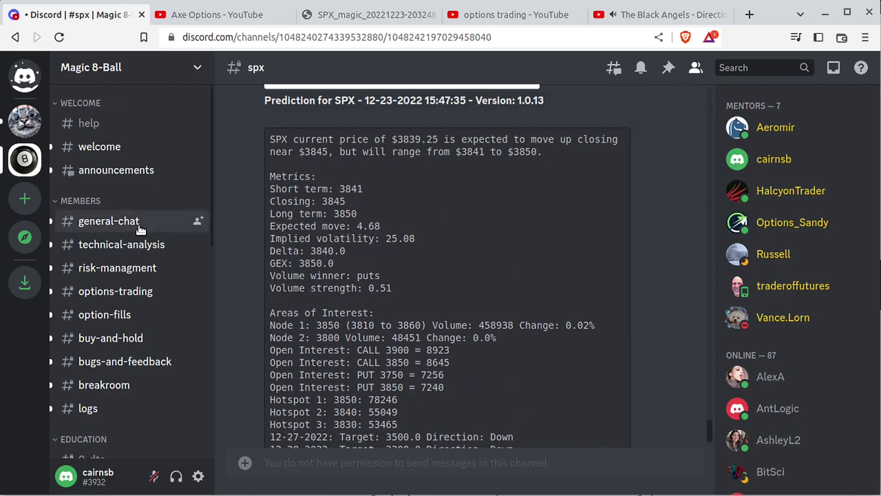
pyautogui.scroll(-5, 157, 244)
pyautogui.scroll(-2, 154, 255)
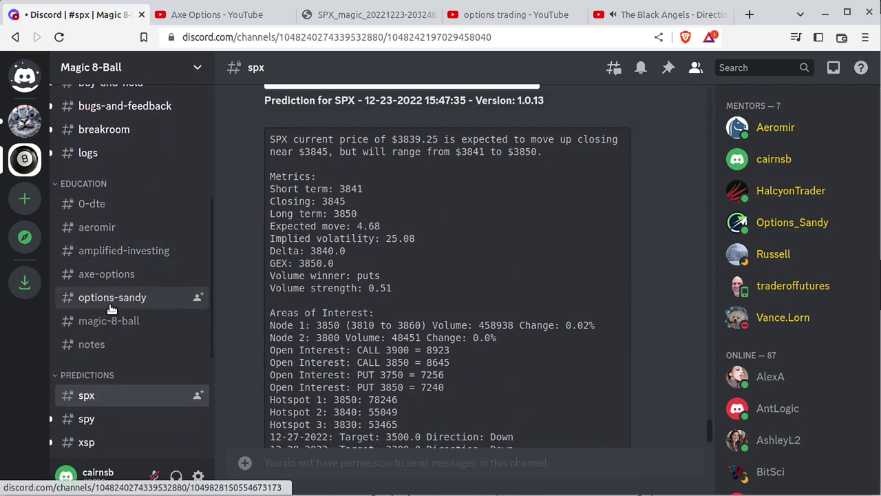